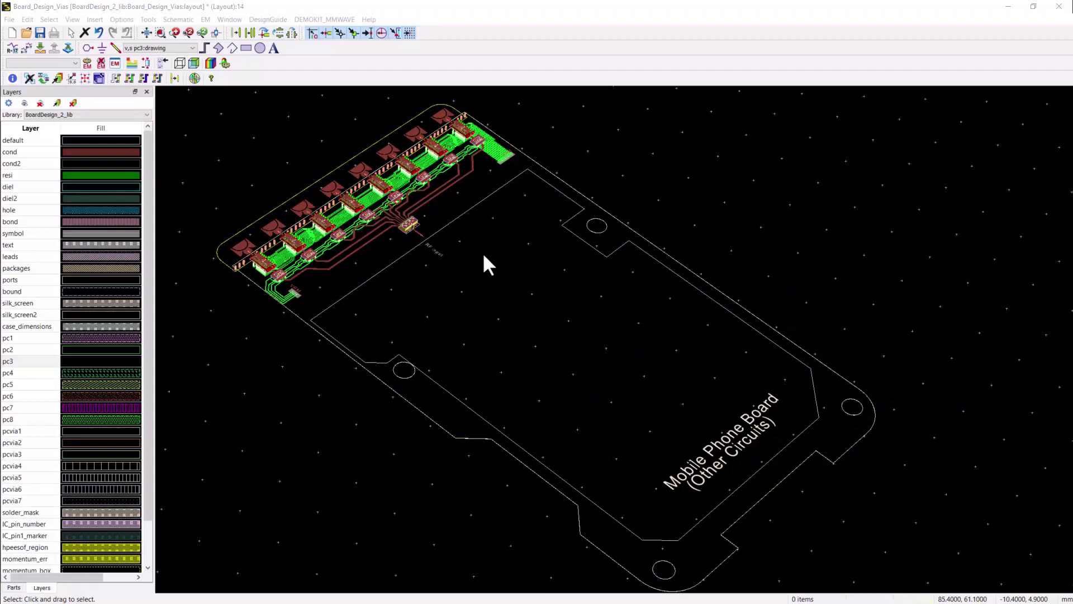
Step: Tilt, zoom and rotate the board view to look along the transmit-module row near the RF input
left_click_drag(491, 268, 500, 371)
key("Escape")
scroll(431, 347, "up", 3)
scroll(431, 347, "up", 2)
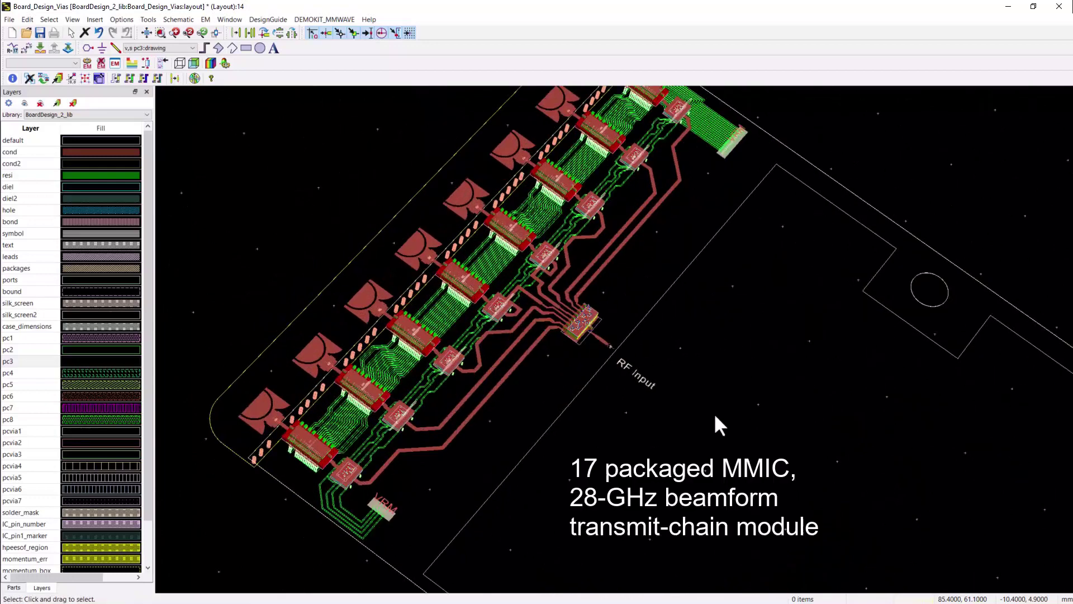
key("o")
left_click_drag(783, 402, 736, 378)
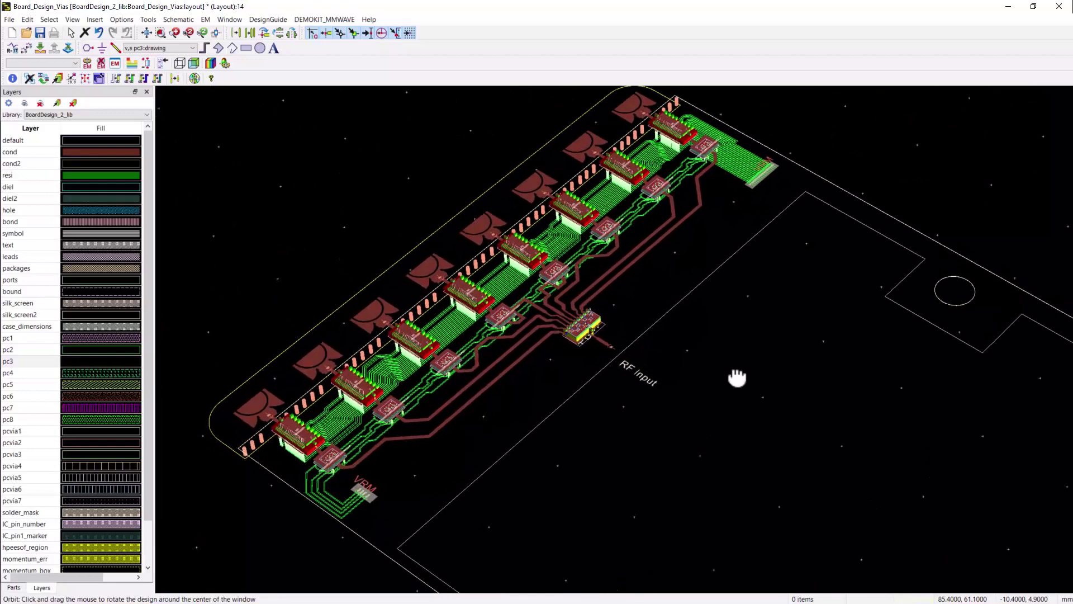
key("Escape")
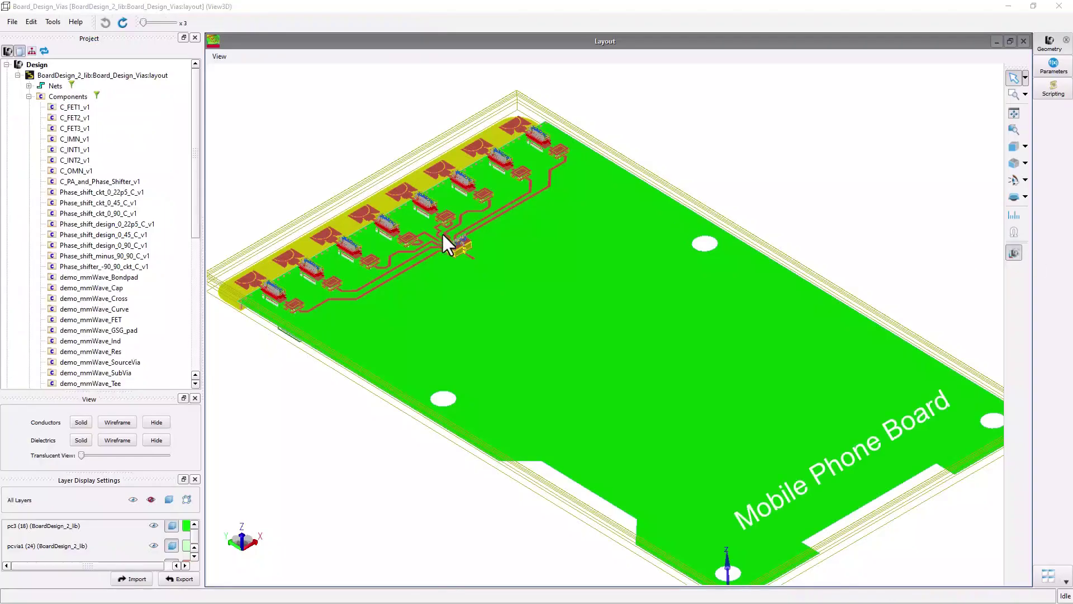
Step: Zoom in on the modules beside the antennas and rotate the 3D view around them
scroll(397, 233, "up", 5)
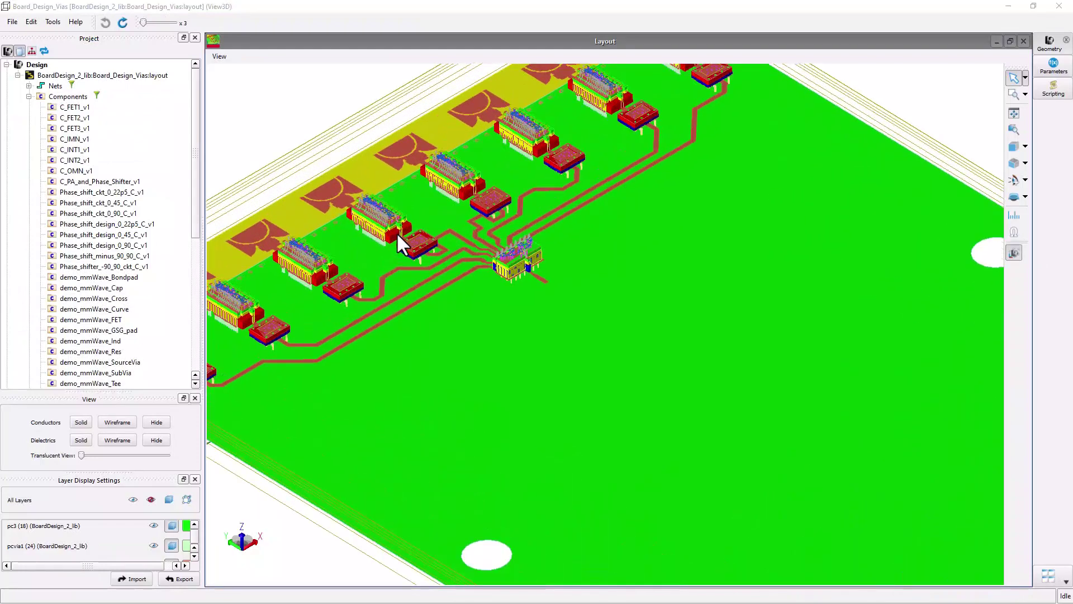
scroll(500, 310, "up", 3)
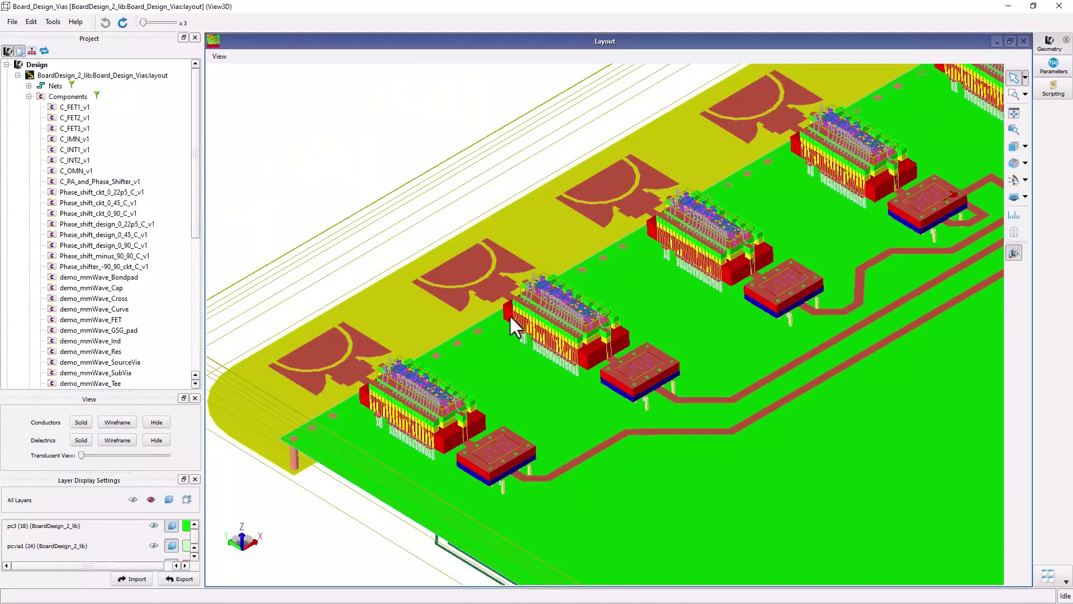
scroll(510, 314, "up", 2)
scroll(559, 349, "up", 2)
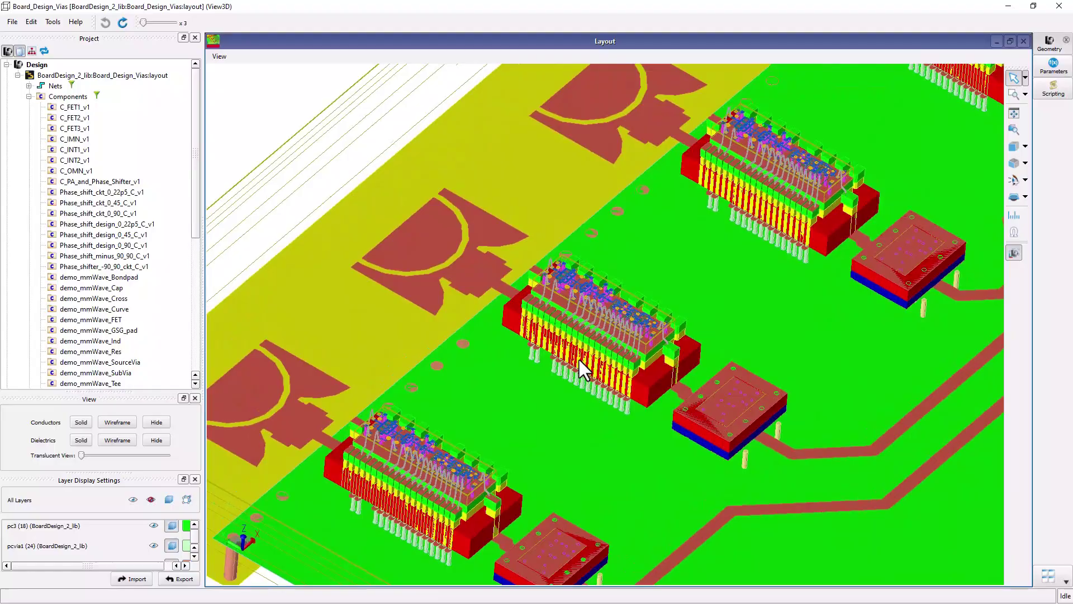
left_click_drag(579, 360, 728, 261)
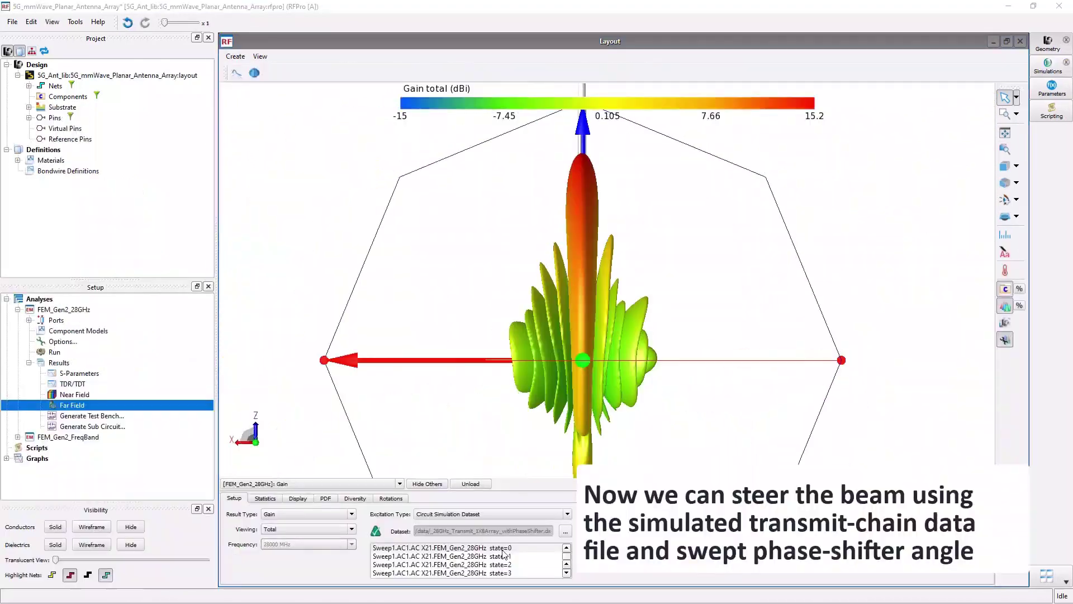
Step: Step the far field from sweep state 0 through three more phase-shifter states, then rotate toward the RF splitter
left_click(503, 549)
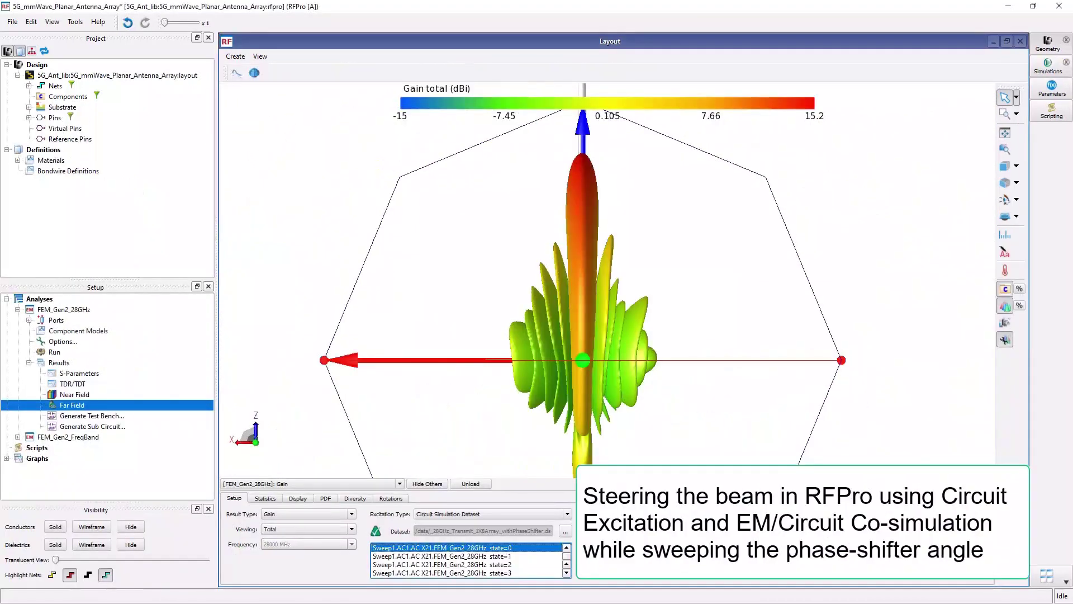
key("Down")
key("Down")
key("Down")
key("Down")
key("Down")
key("Down")
key("Down")
key("Down")
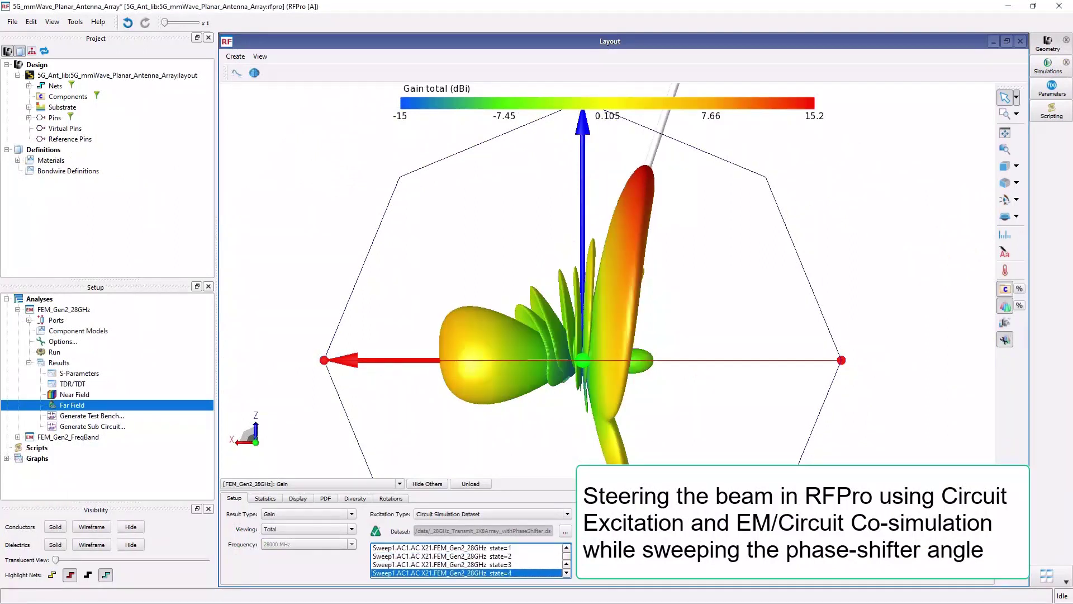
key("Down")
key("Down")
key("Down")
key("Down")
key("Down")
key("Down")
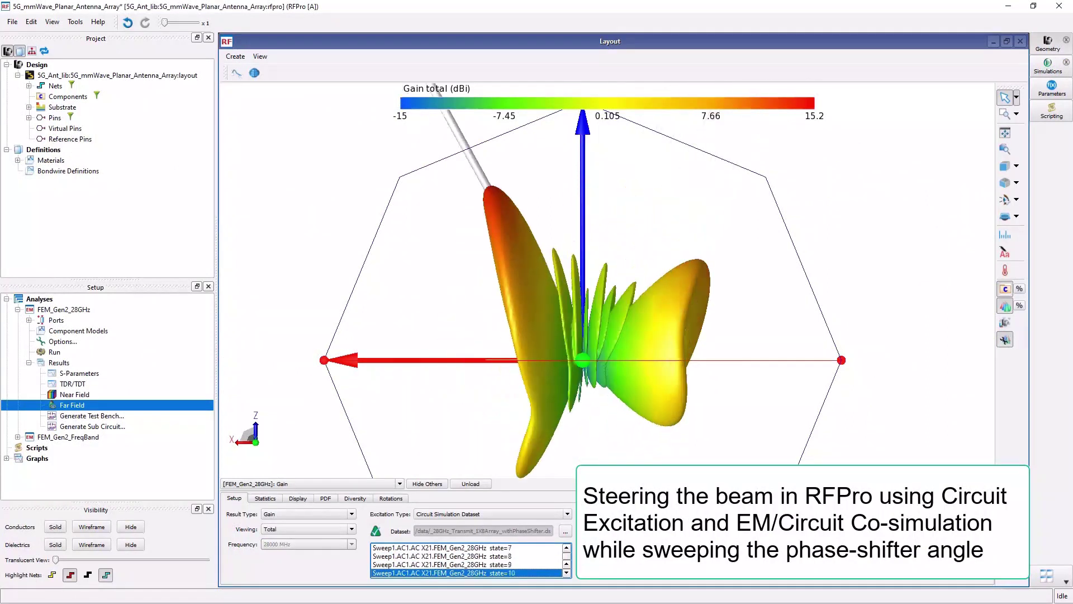
key("Down")
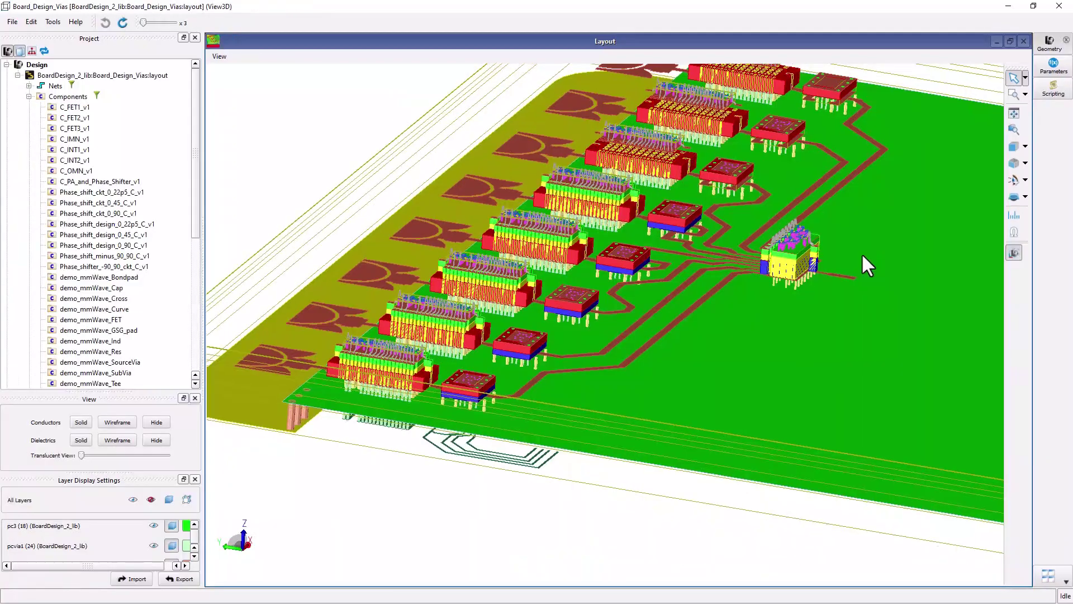
left_click_drag(834, 281, 819, 306)
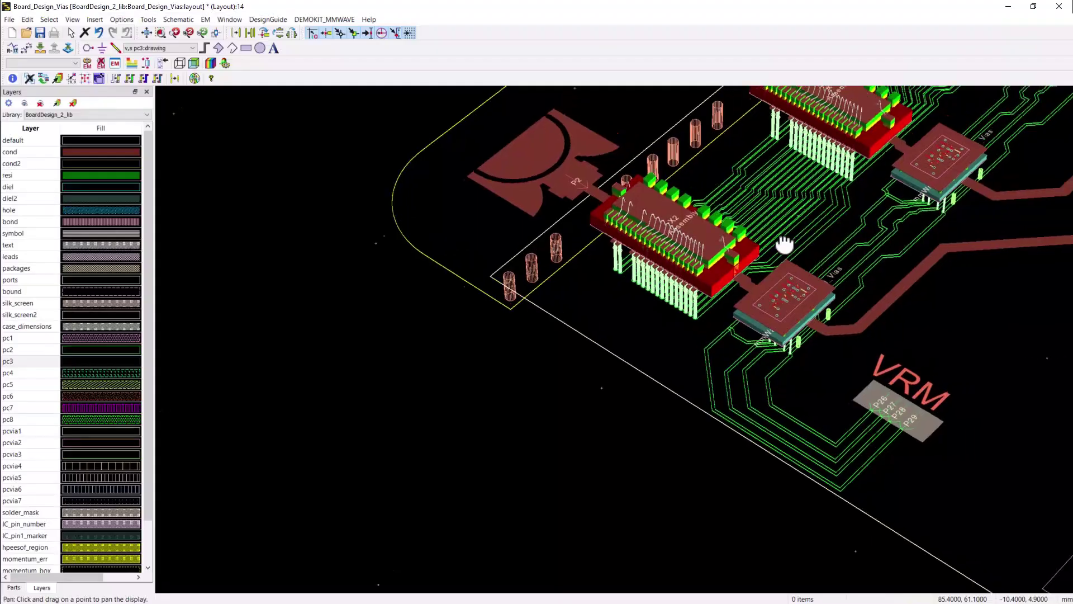
Step: Pan the 3D board toward the VRM end and return to selection mode
left_click_drag(786, 242, 597, 421)
key("Escape")
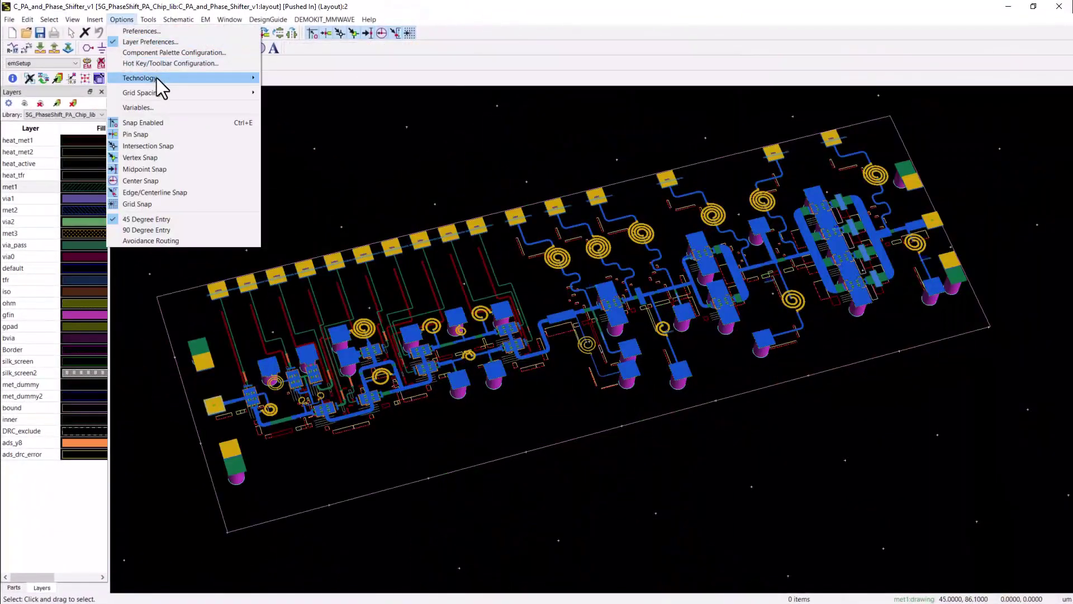
mouse_move(157, 78)
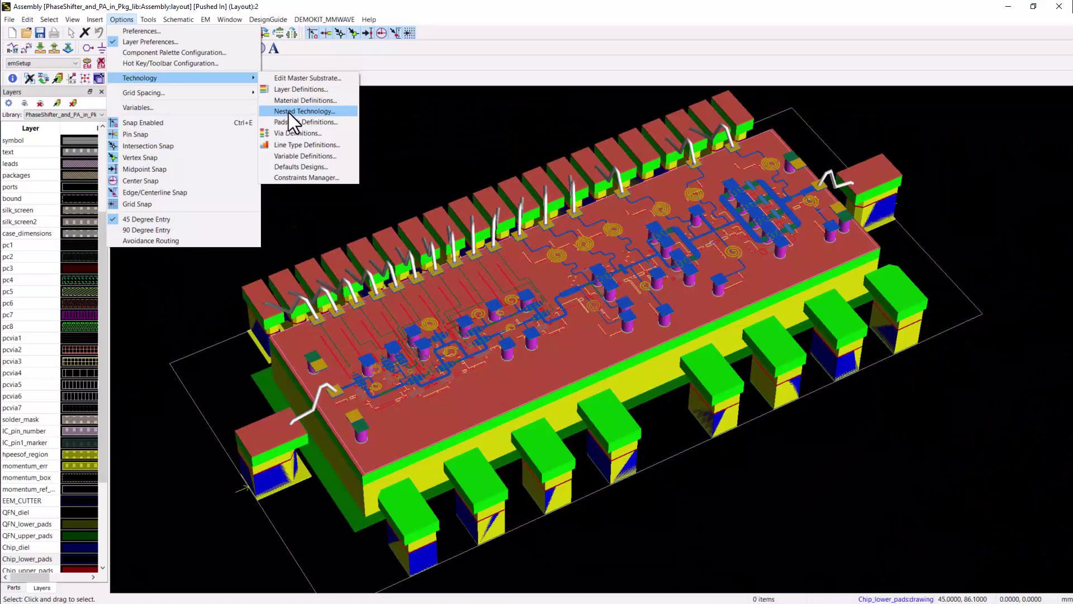
Step: Open the Nested Technology settings and move the window up and to the left
left_click(288, 113)
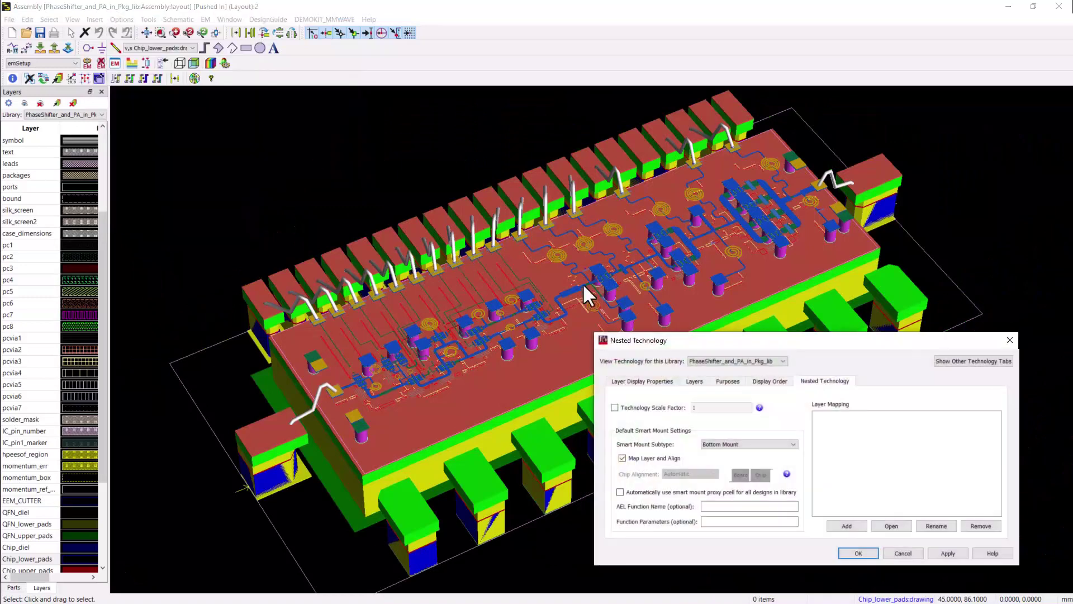
left_click_drag(867, 342, 857, 294)
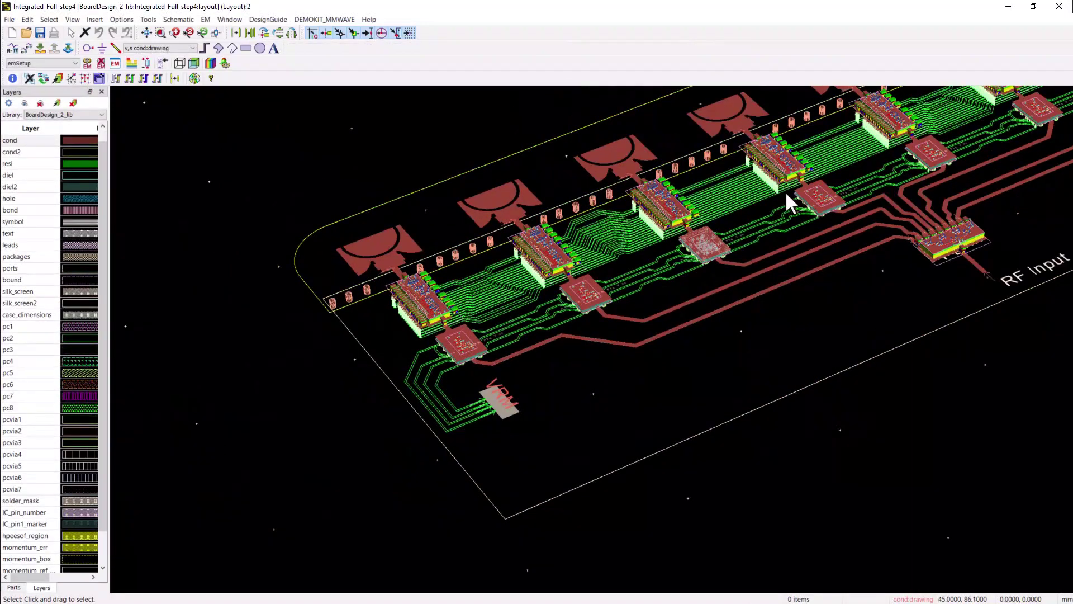
Step: Zoom out and pan the board to bring more of the mounted modules into view
scroll(793, 173, "down", 2)
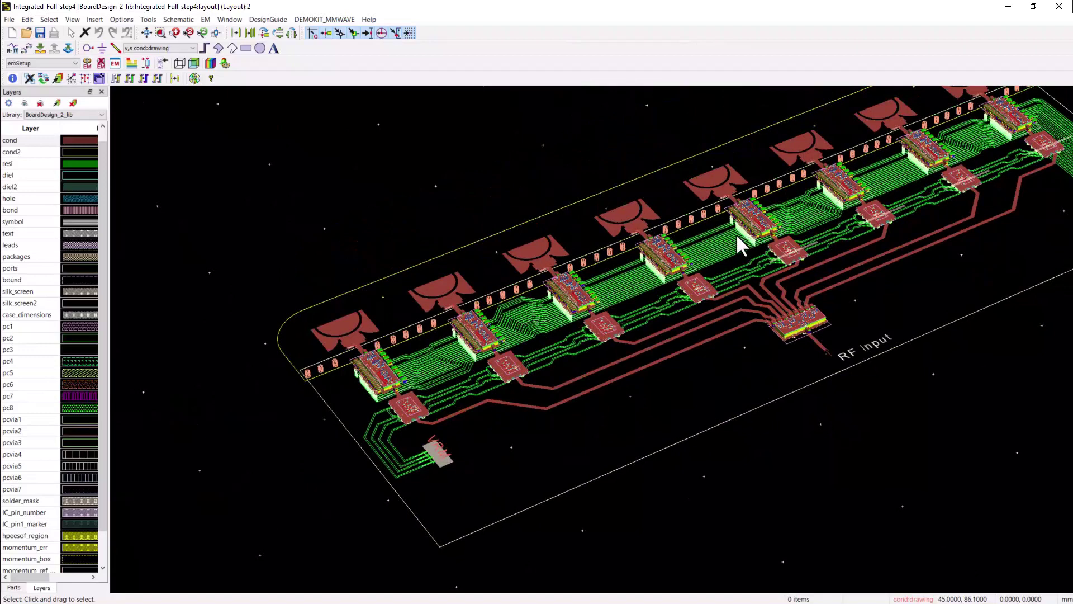
left_click_drag(916, 459, 713, 475)
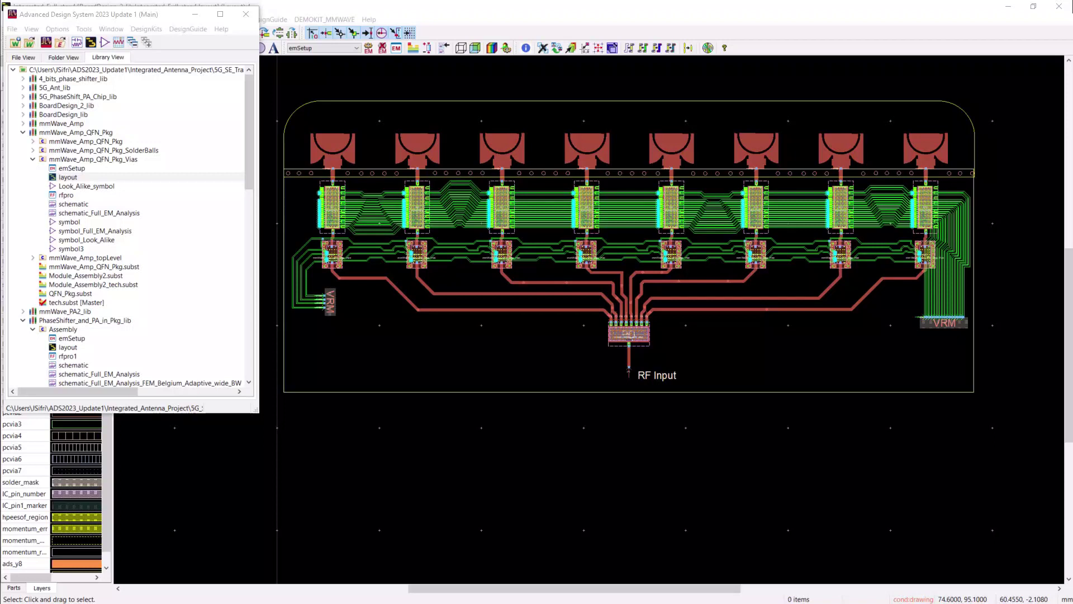
left_click(150, 30)
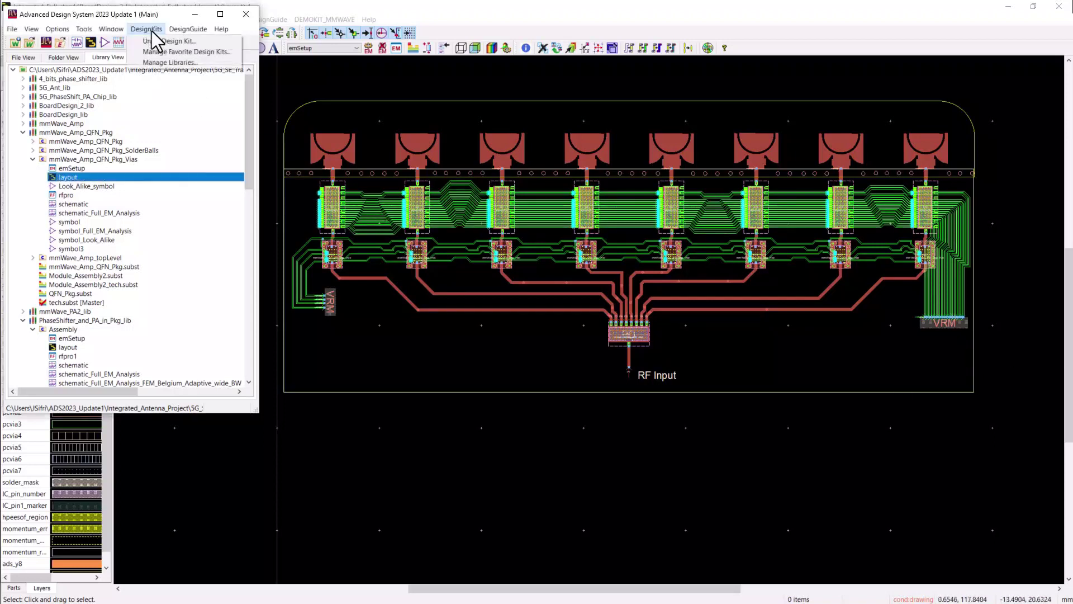
left_click(180, 62)
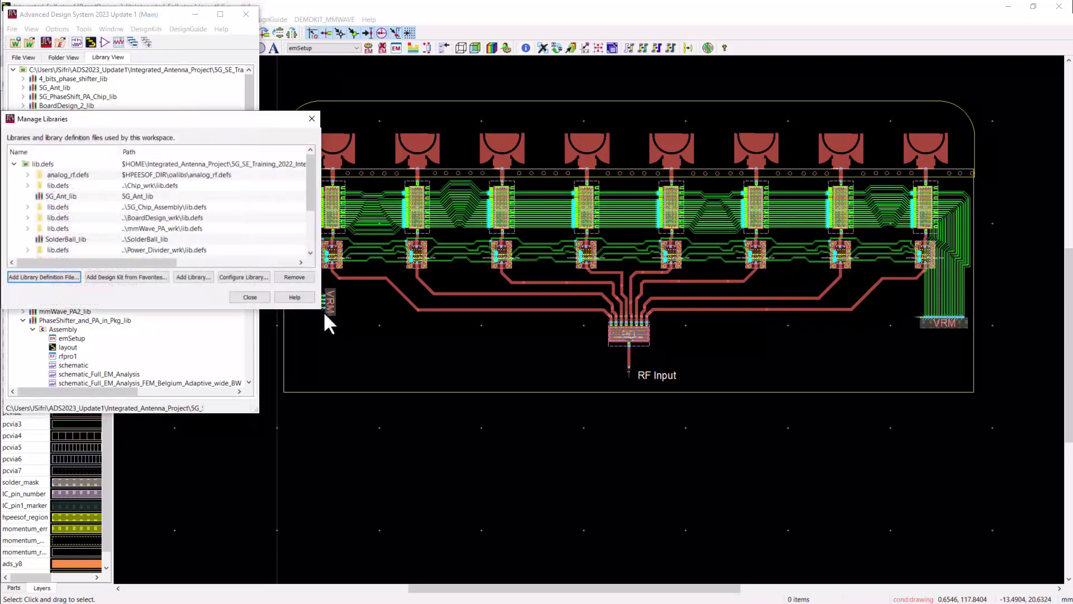
left_click_drag(322, 308, 503, 406)
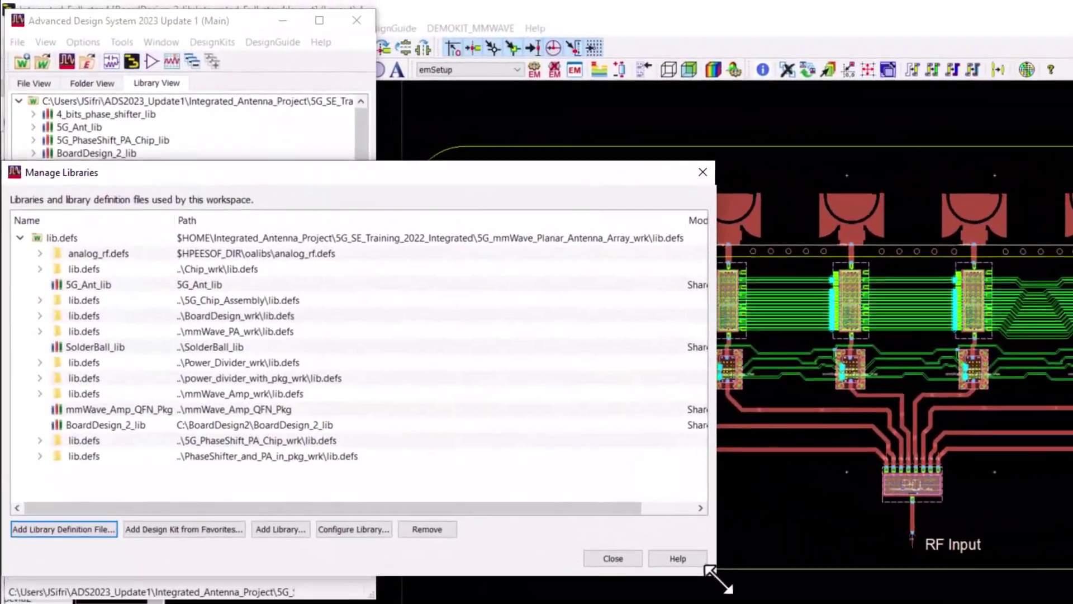
left_click_drag(718, 580, 727, 580)
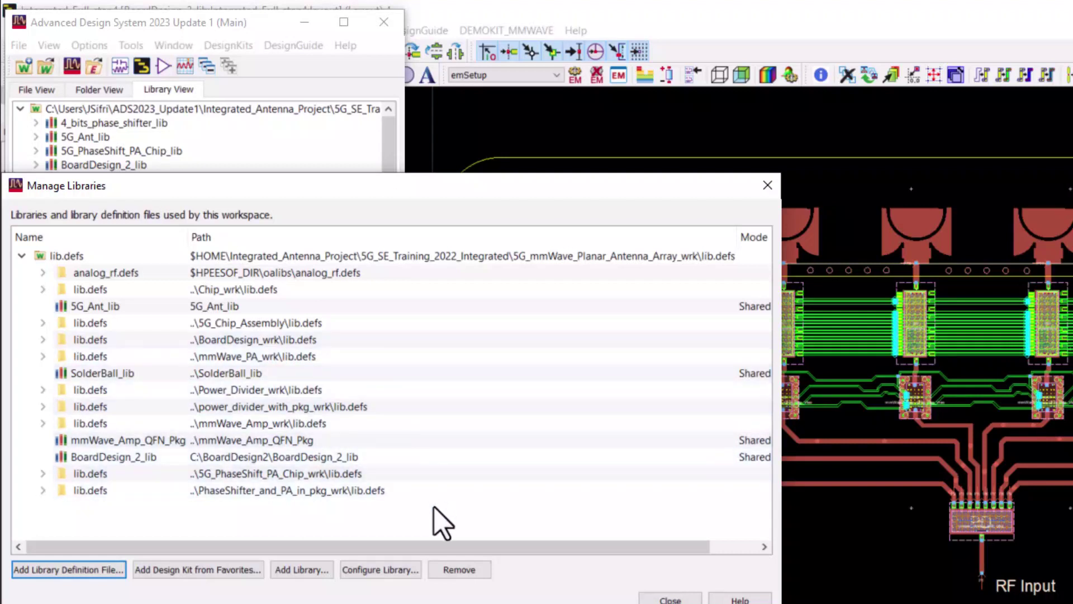
left_click(670, 599)
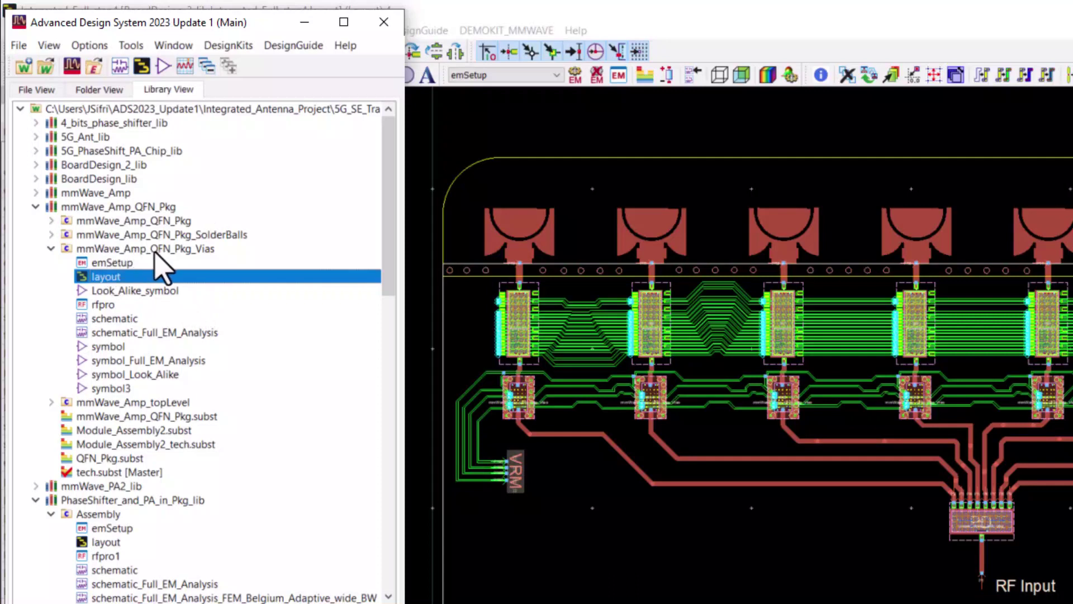
Step: Place mmWave_Amp_QFN_Pkg_Vias amplifier instances in a row along the lower part of the board
mouse_move(204, 255)
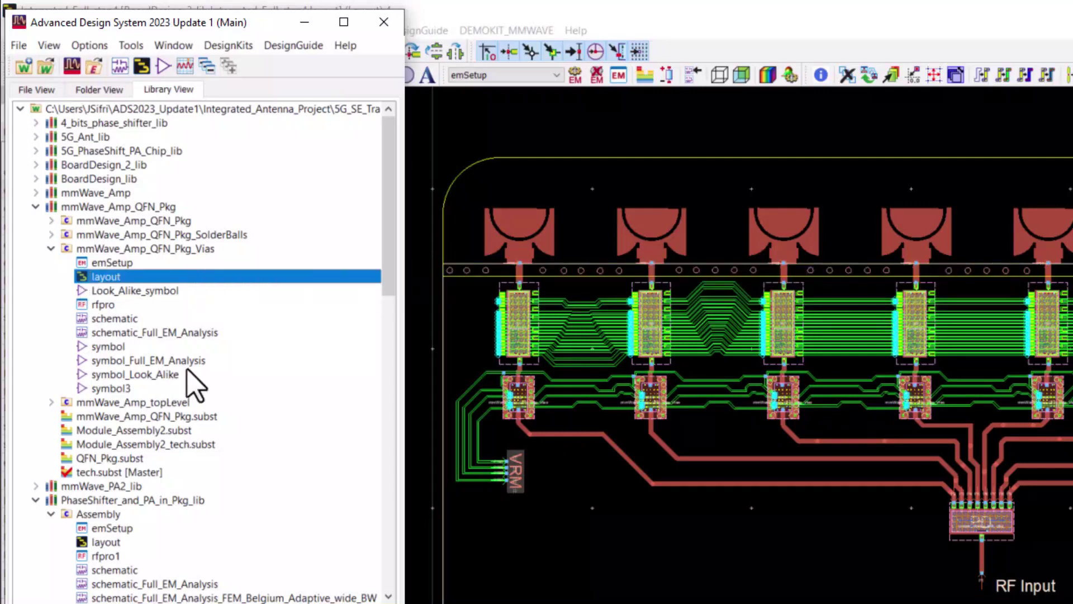
left_click_drag(78, 277, 509, 566)
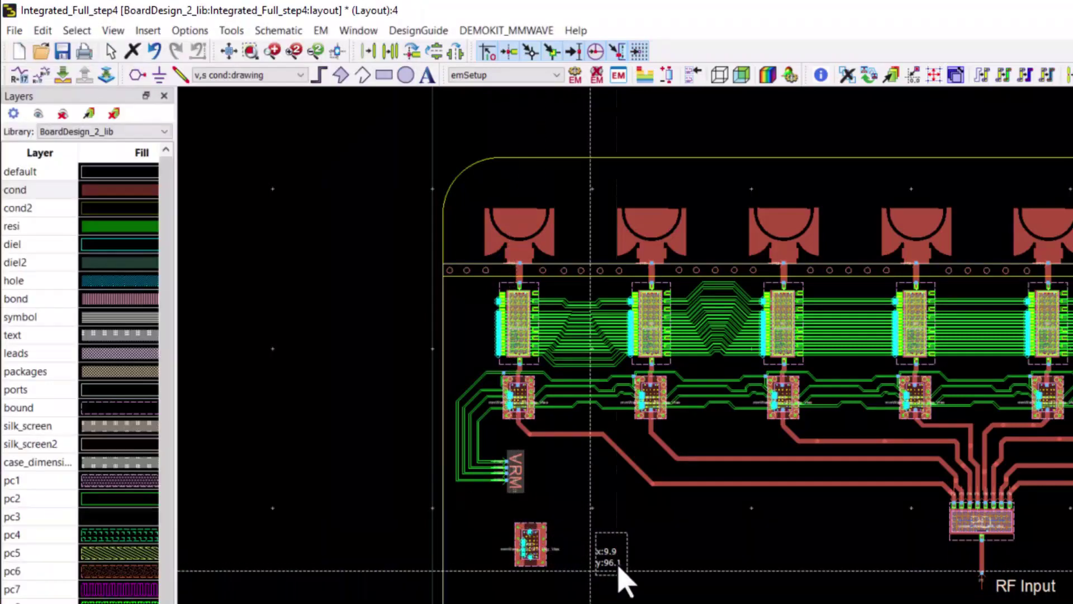
left_click(641, 570)
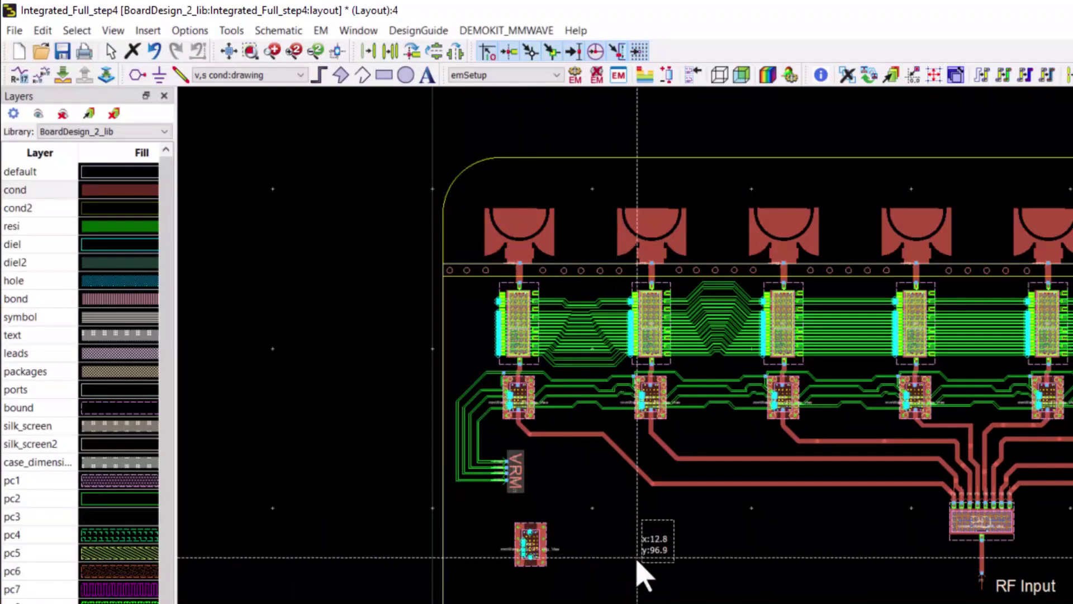
left_click(784, 564)
left_click(904, 566)
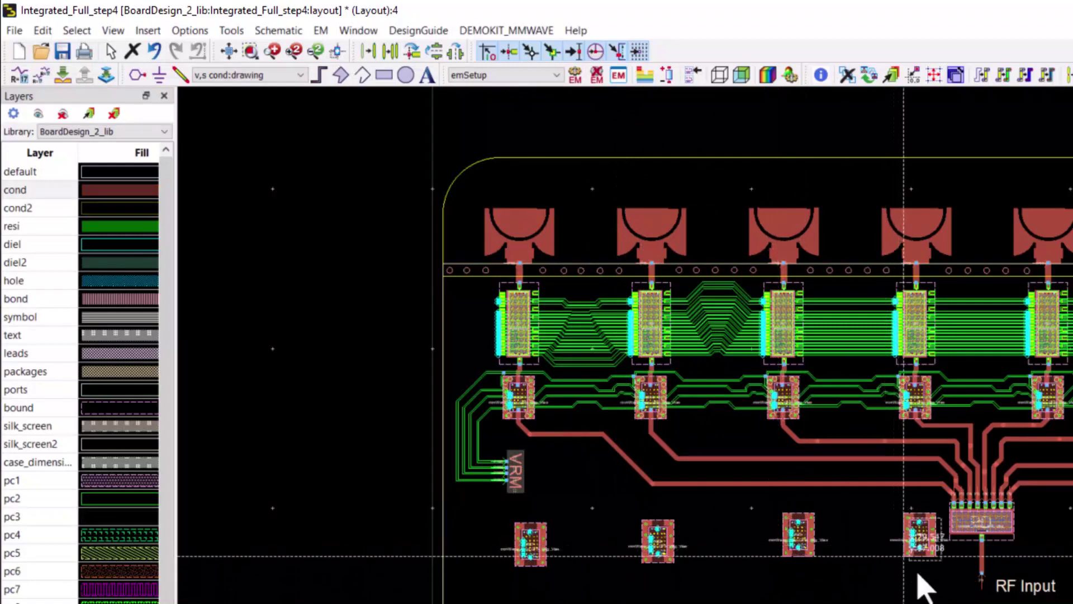
left_click(1055, 554)
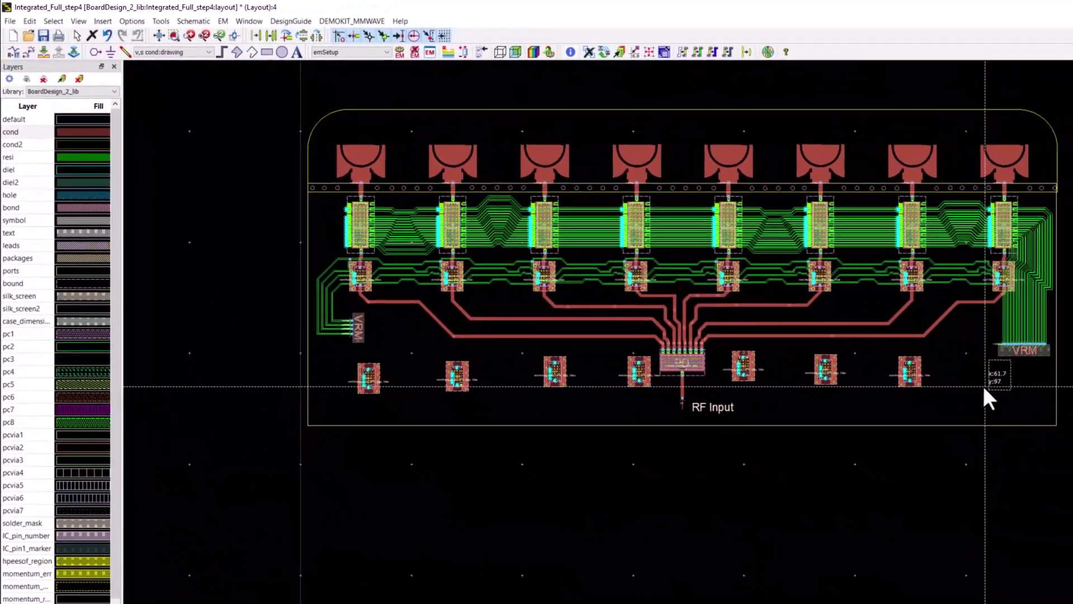
left_click(985, 386)
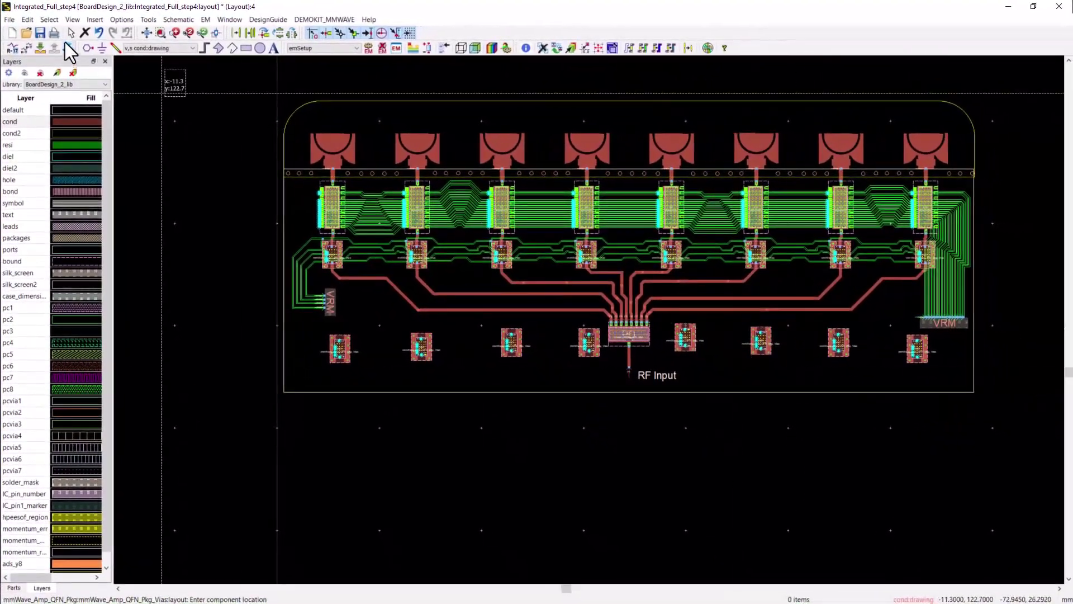
left_click(60, 321)
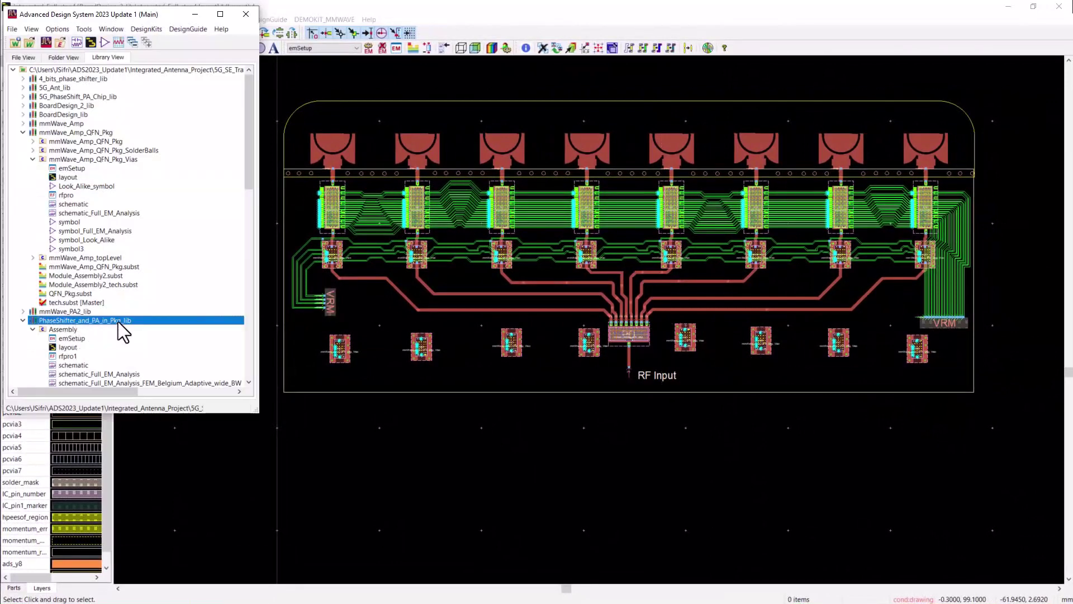
Step: Pick the PhaseShifter_and_PA_in_Pkg_lib Assembly layout and bring it into the board layout for placement
left_click(65, 347)
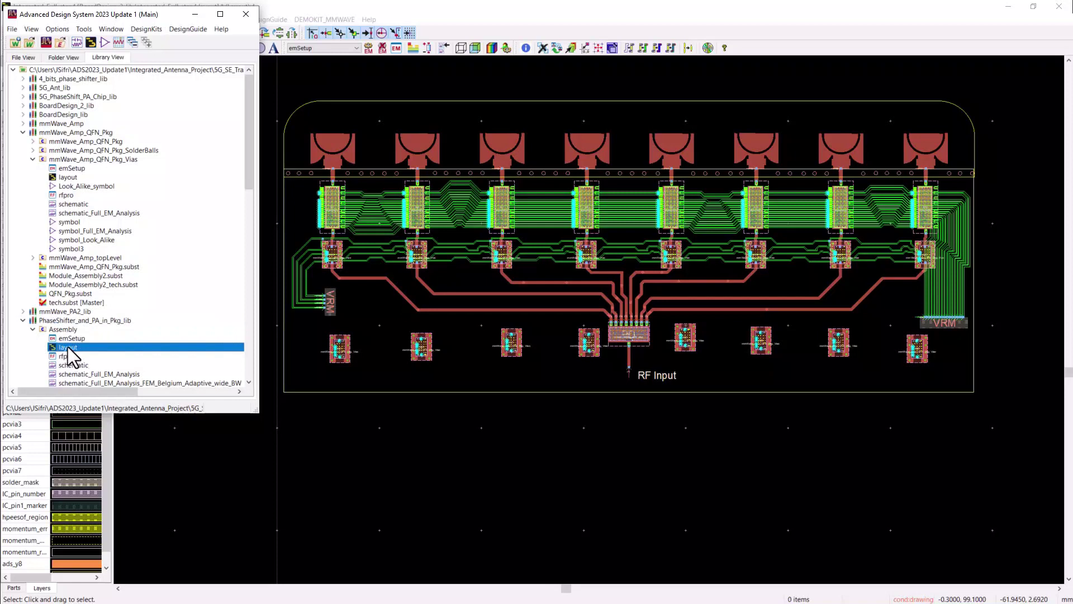
left_click_drag(68, 346, 385, 415)
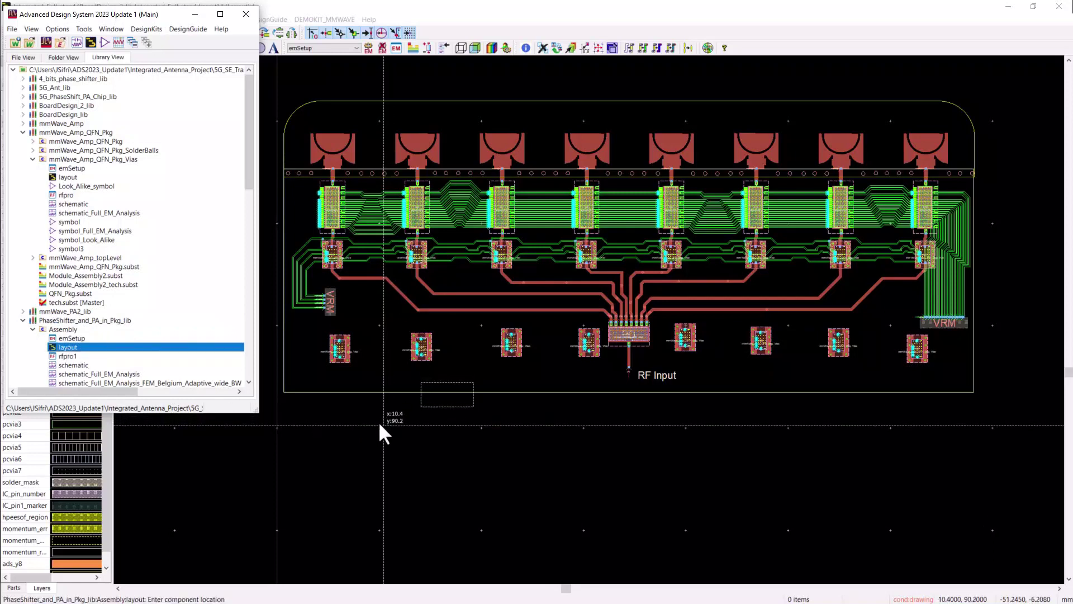
left_click_drag(172, 13, 176, 62)
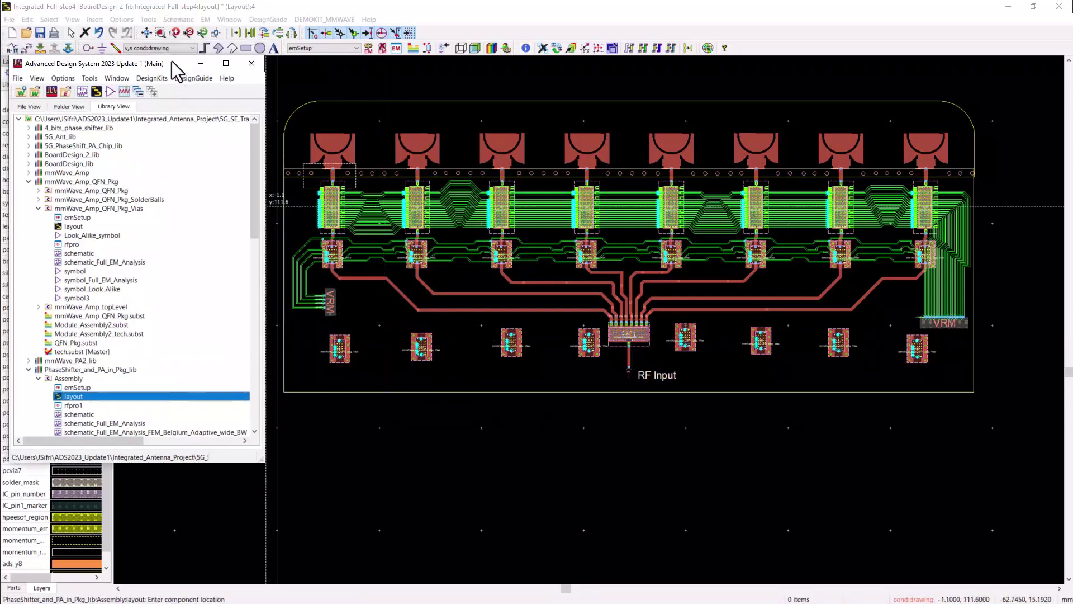
left_click(265, 35)
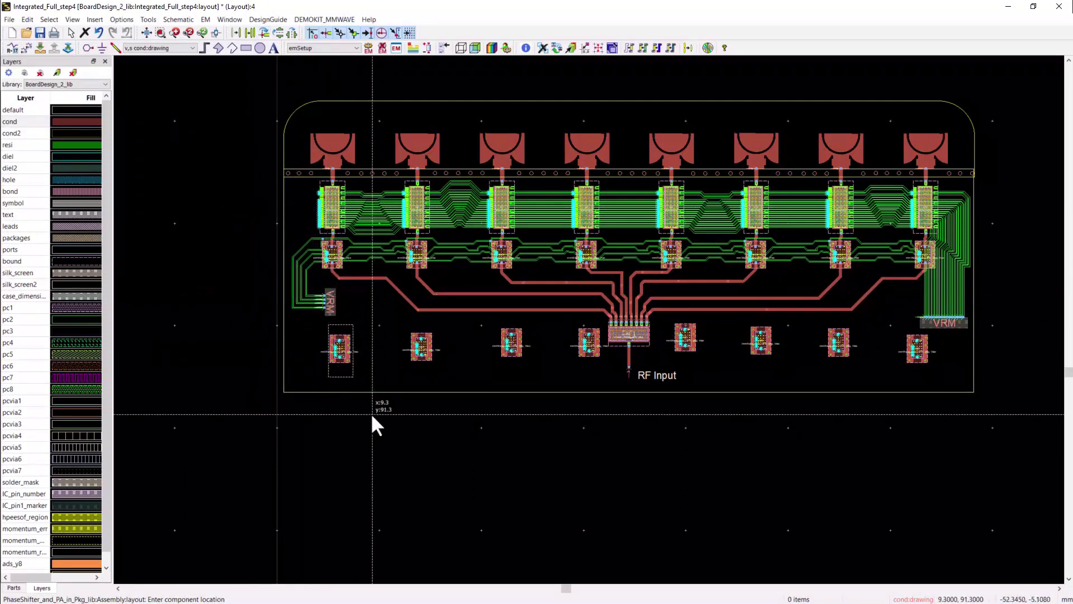
Step: Place eight Assembly copies in an evenly spaced row below the board
left_click(368, 501)
left_click(447, 502)
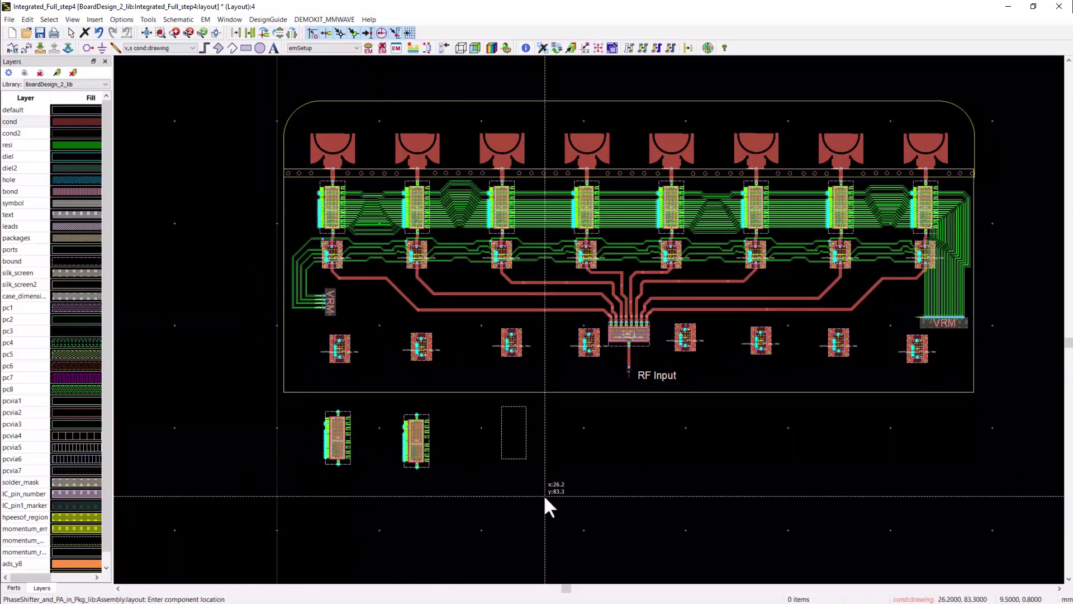
left_click(534, 503)
left_click(622, 501)
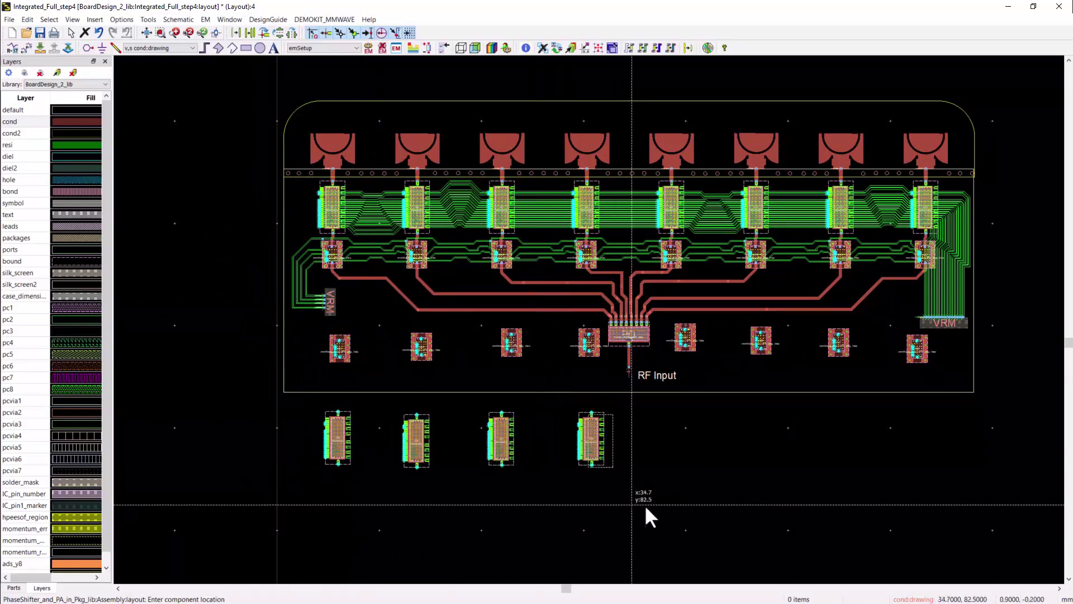
left_click(707, 501)
left_click(793, 501)
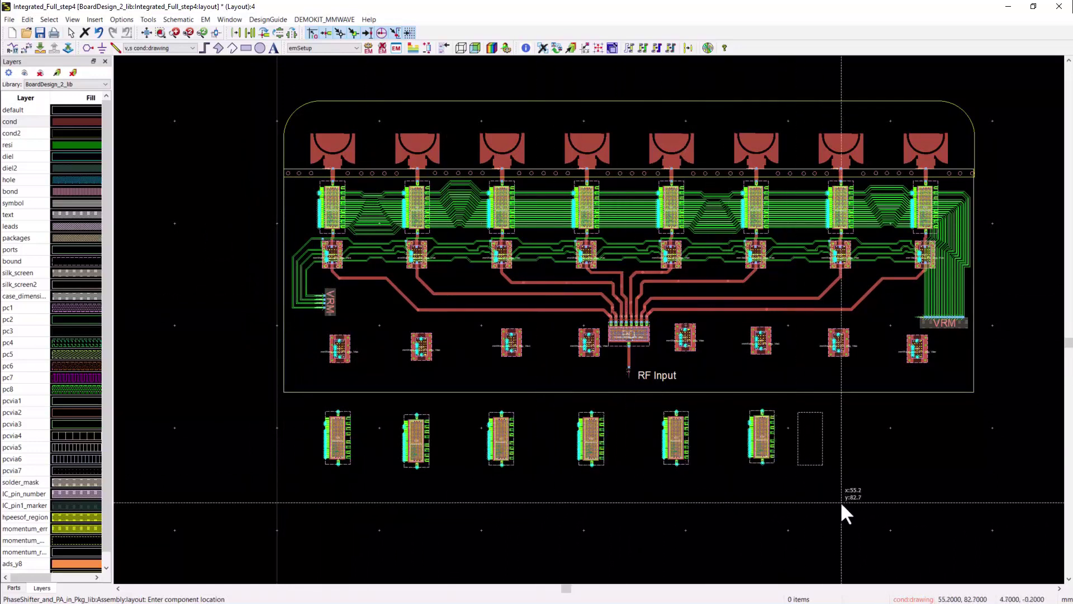
left_click(878, 500)
left_click(950, 501)
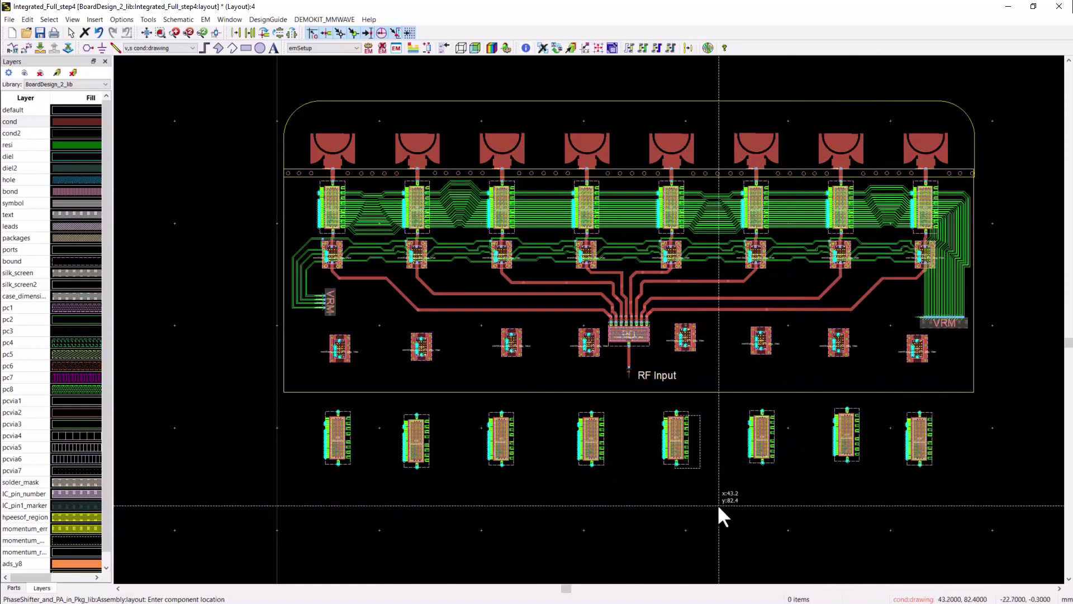
Step: Finish placing components and check the board by zooming in and out
left_click(72, 34)
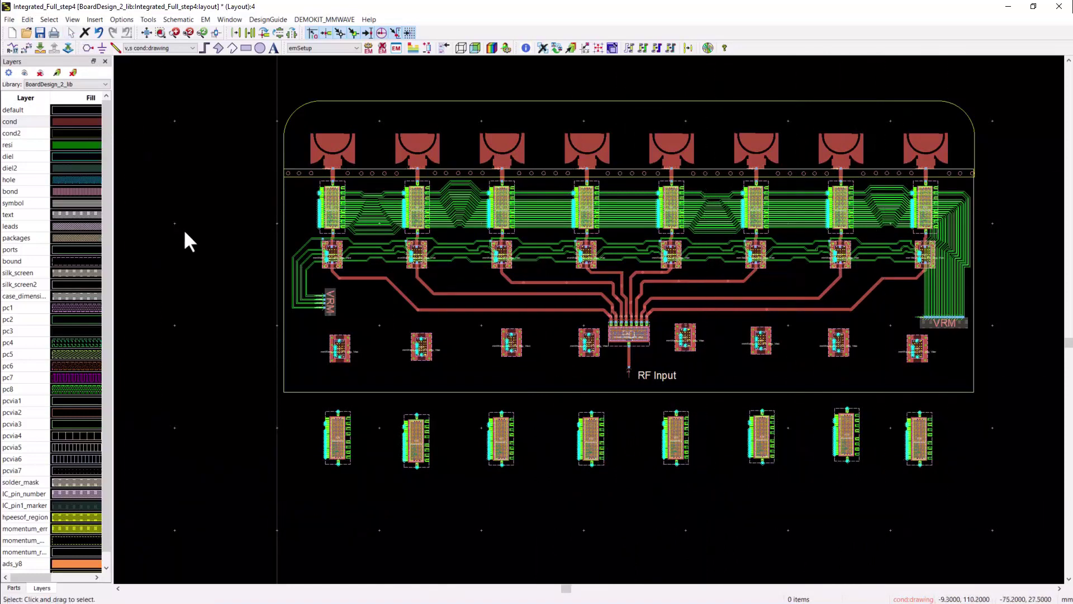
scroll(343, 447, "up", 6)
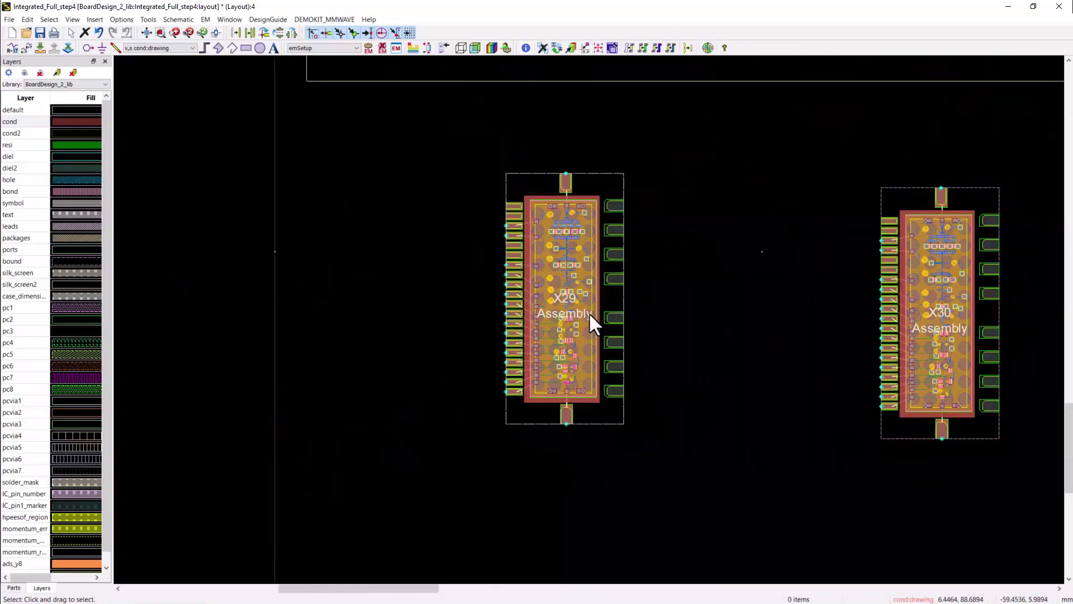
scroll(589, 313, "down", 6)
scroll(581, 79, "up", 3)
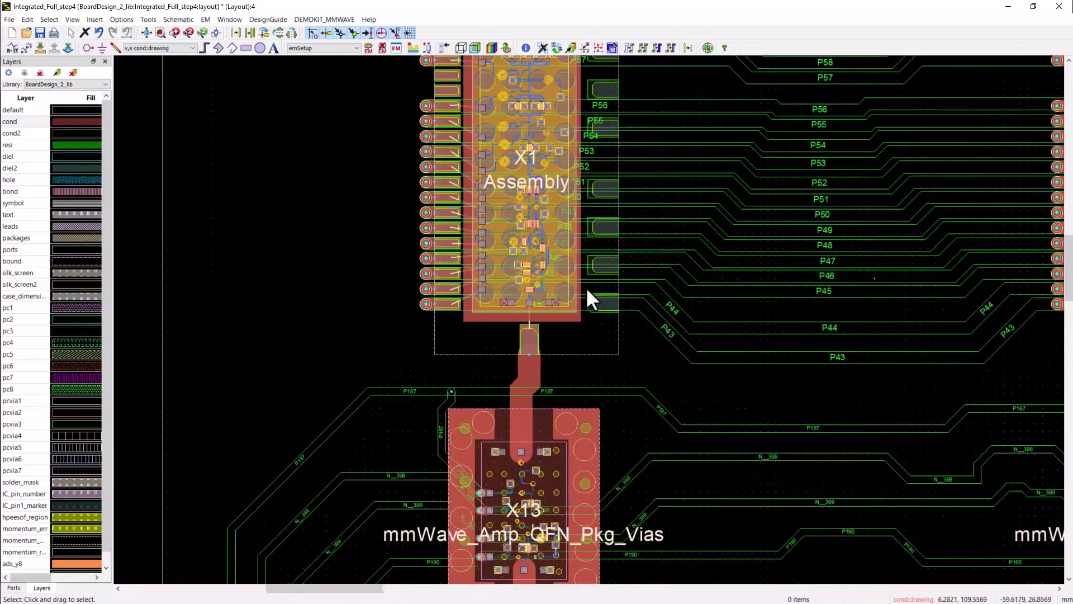
scroll(591, 364, "down", 3)
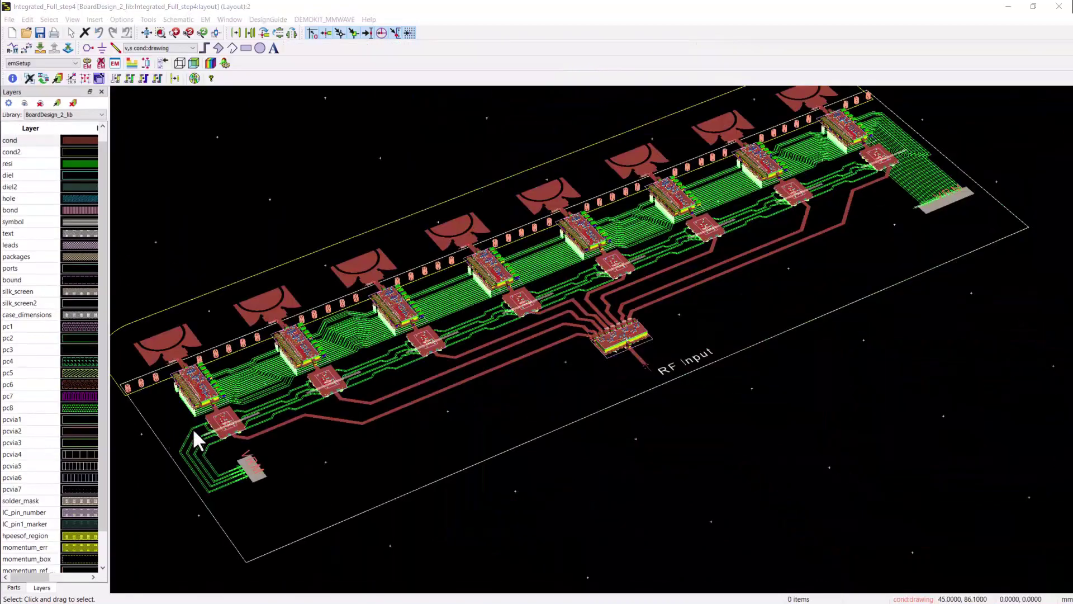
Step: Zoom and pan to the amplifier package next to the VRM and select it
scroll(212, 432, "up", 2)
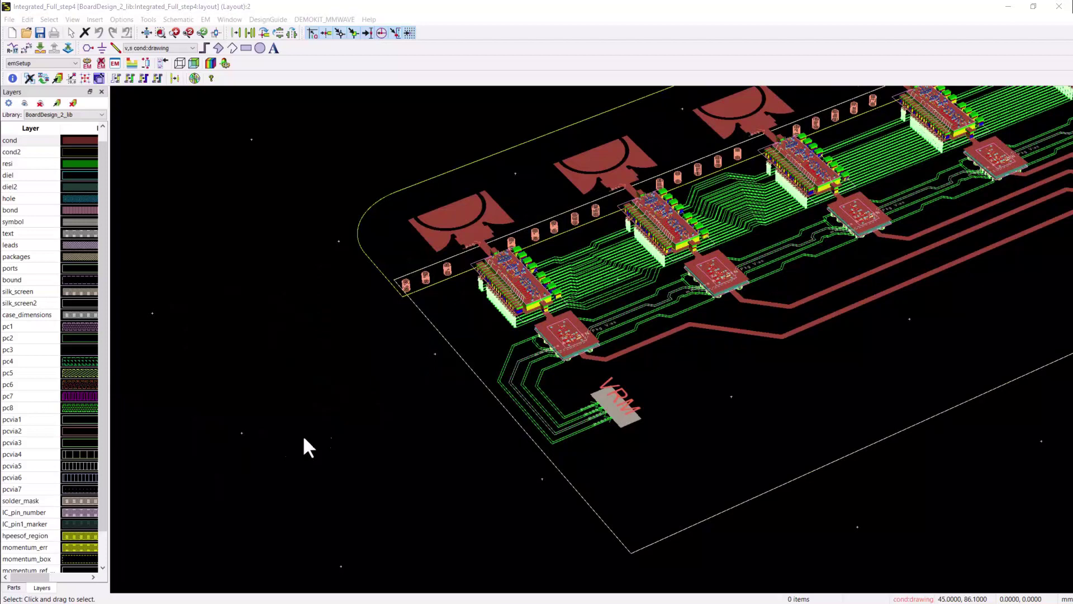
scroll(579, 350, "up", 2)
left_click_drag(723, 356, 448, 371)
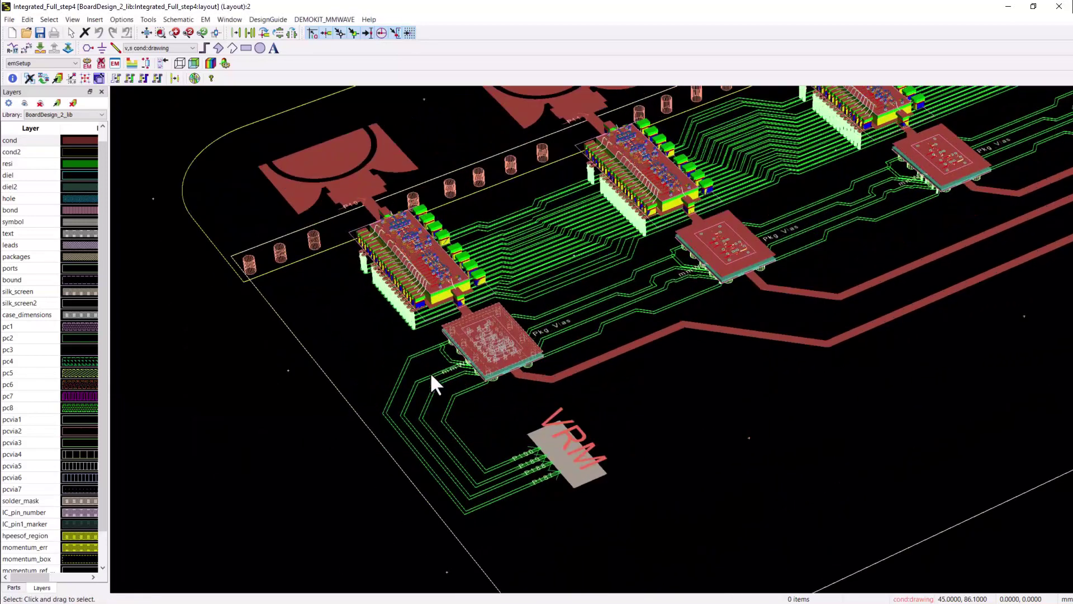
scroll(430, 371, "up", 1)
scroll(555, 363, "up", 1)
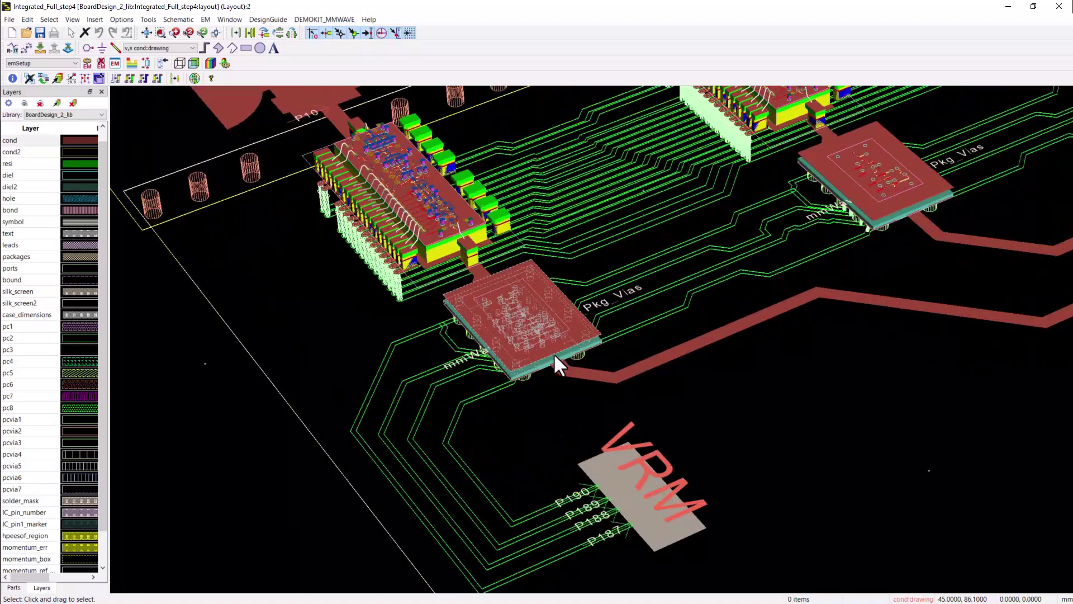
left_click_drag(856, 405, 781, 431)
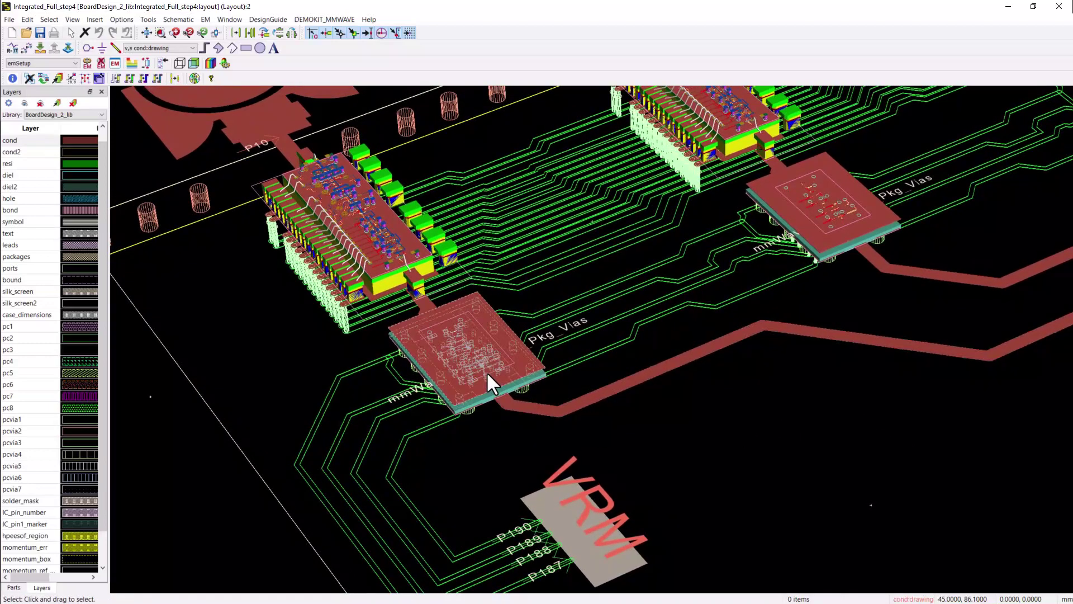
scroll(491, 378, "up", 2)
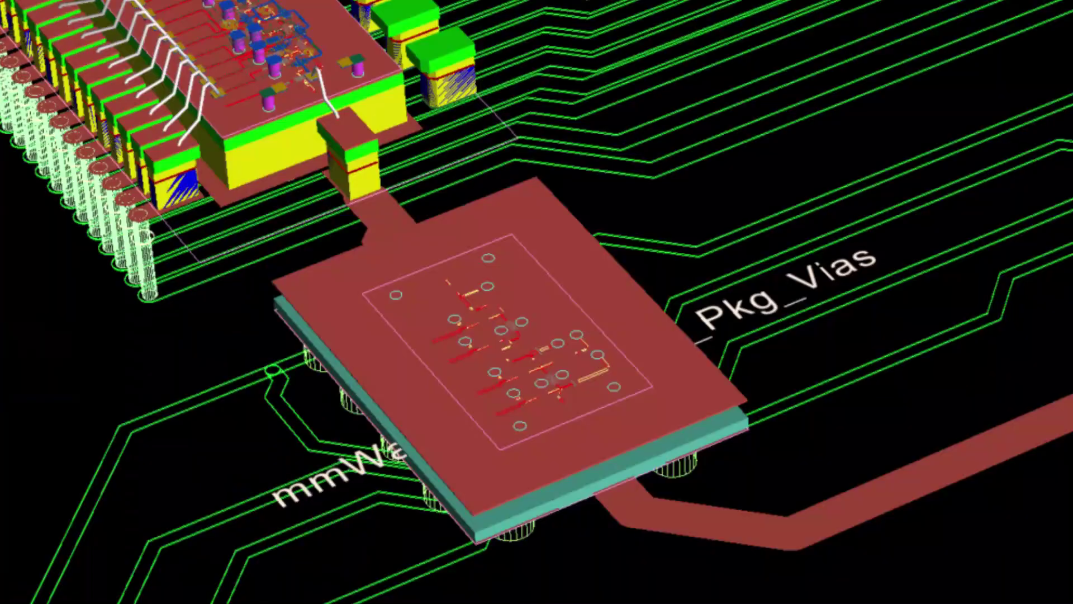
left_click(554, 487)
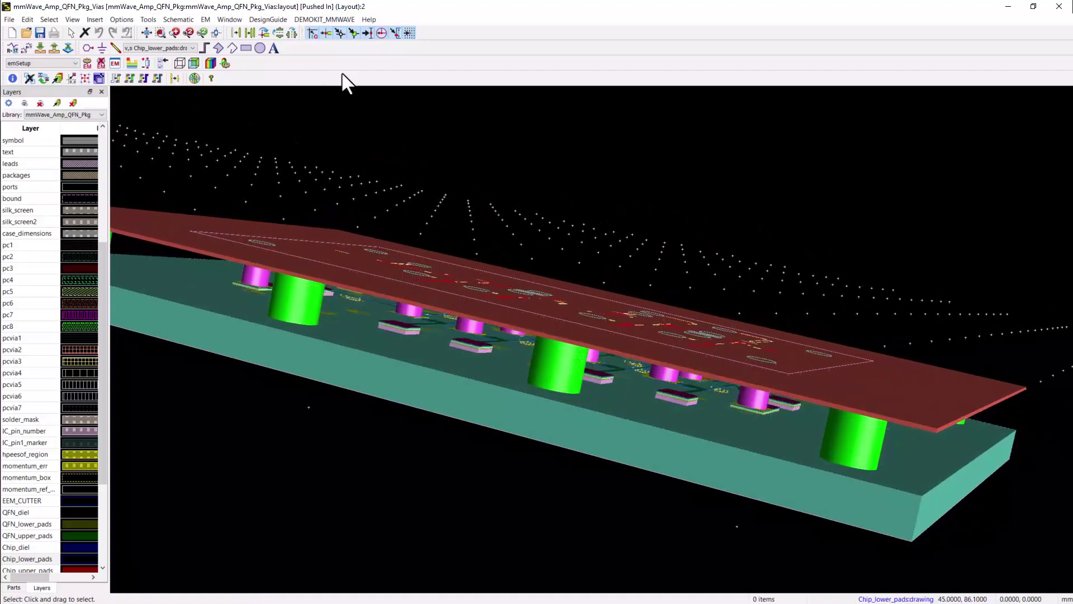
Step: Set the 3D view's Z-axis scale to x 6.35 so the vias stand taller
left_click(72, 19)
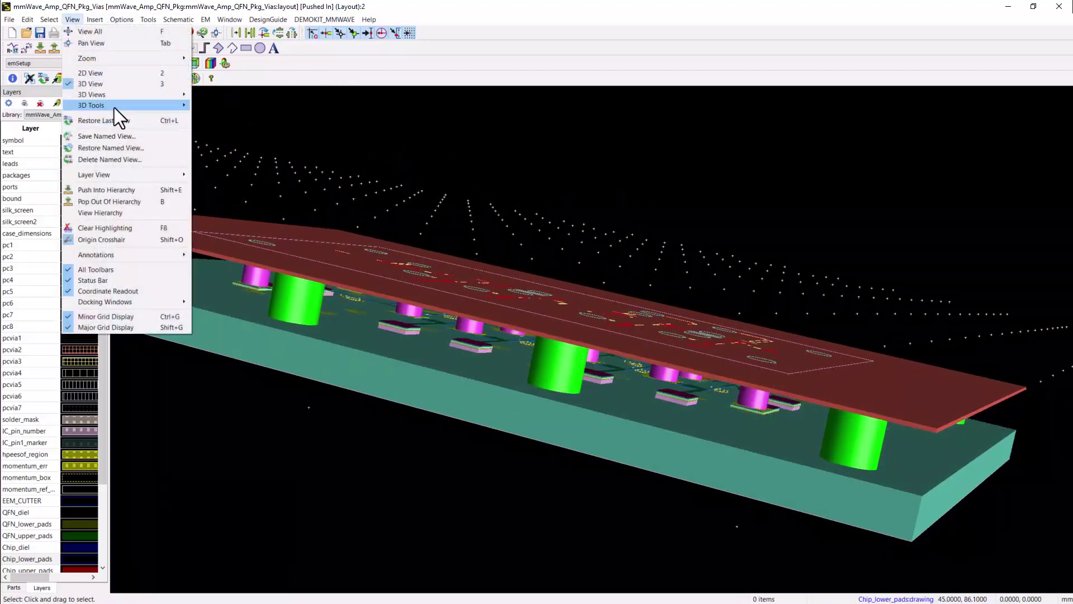
mouse_move(114, 108)
left_click(210, 126)
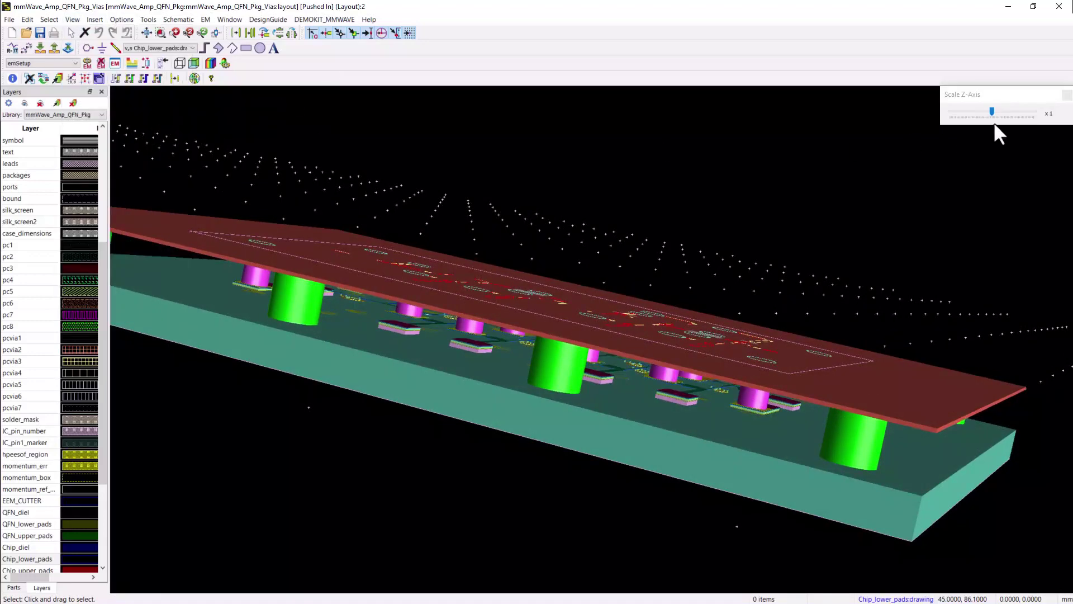
left_click_drag(992, 111, 1003, 112)
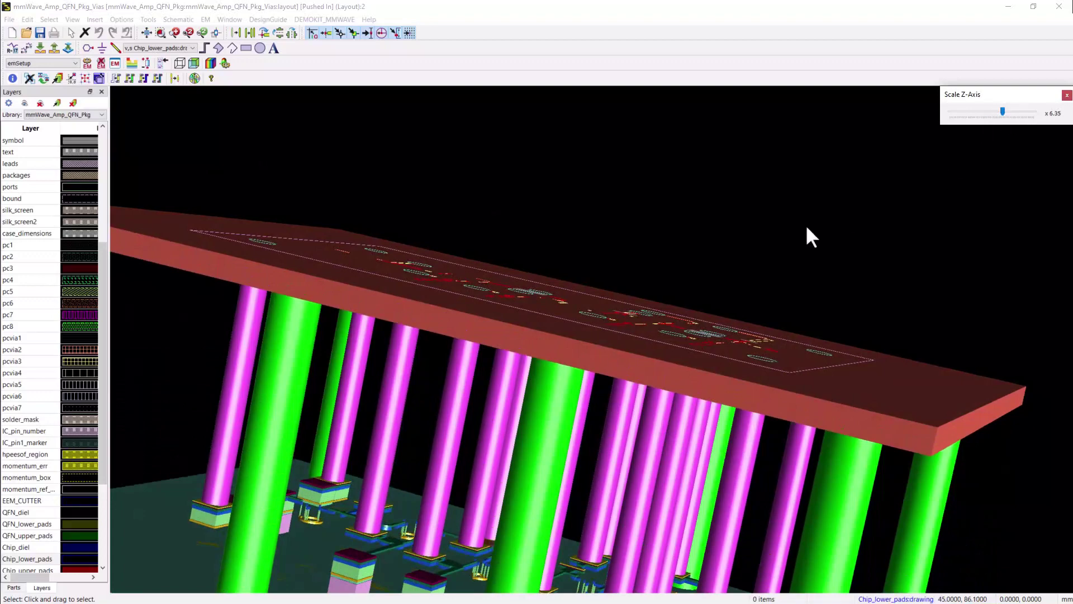
Step: Orbit beneath the package to inspect the vias, then zoom out to the whole package
left_click_drag(806, 223, 601, 400)
key("Escape")
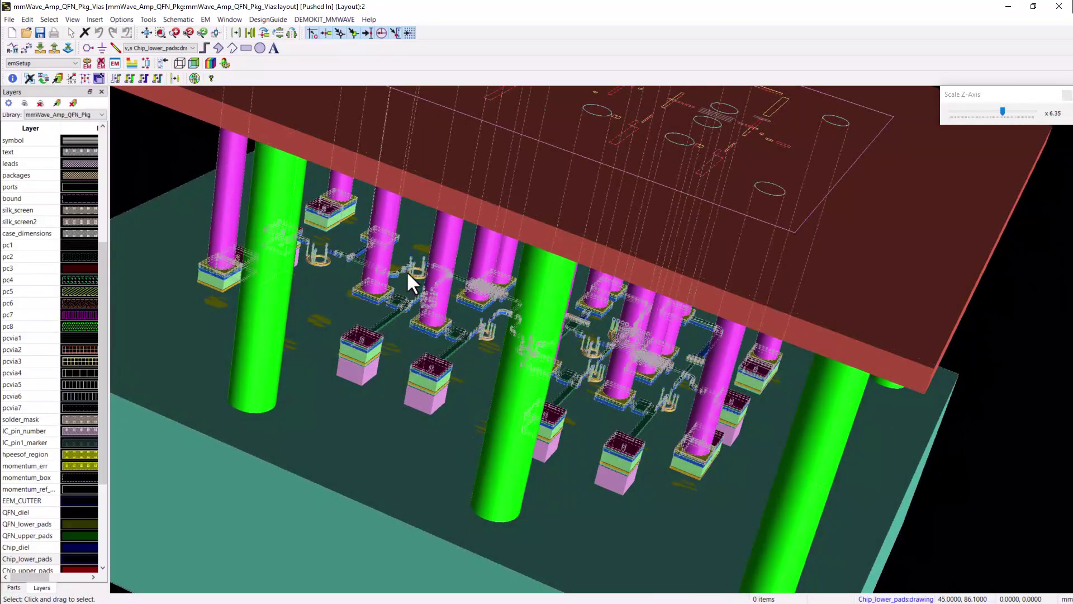
left_click_drag(374, 438, 416, 459)
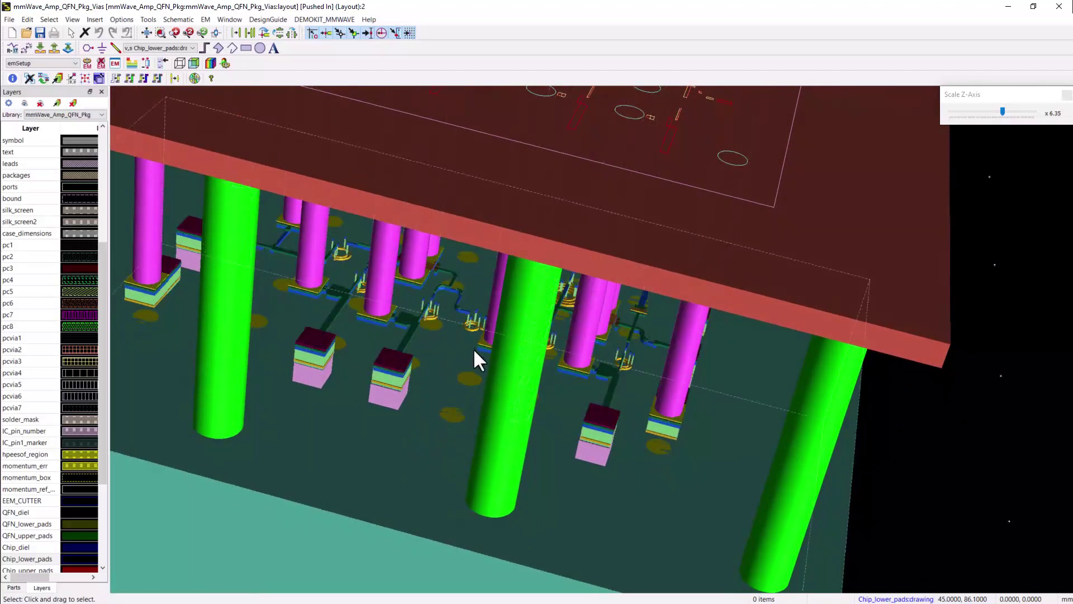
scroll(478, 362, "down", 5)
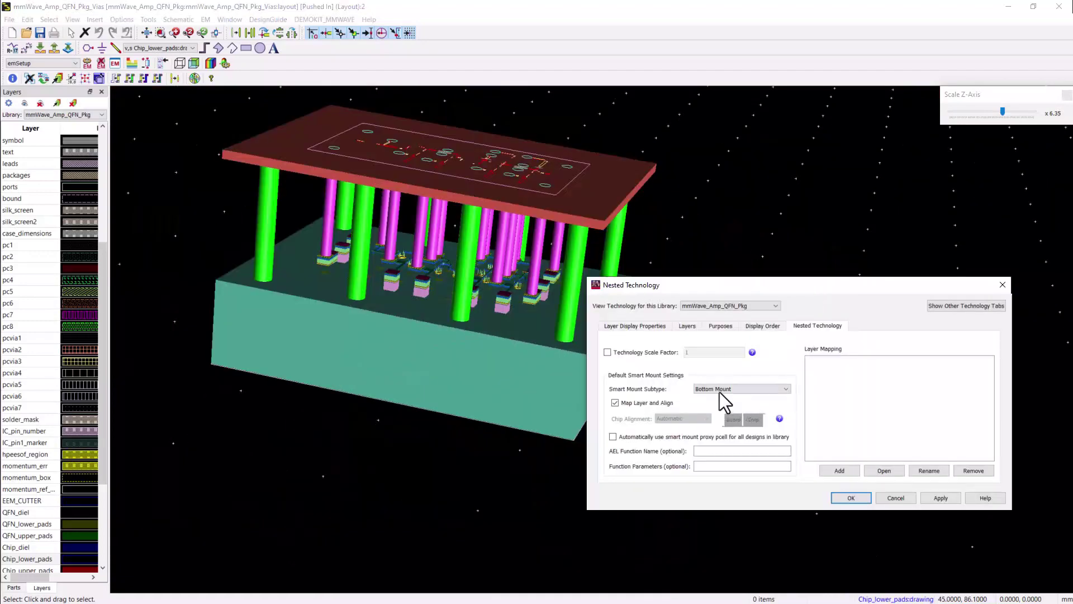
Step: Confirm the package's Smart Mount Subtype stays at Bottom Mount in Nested Technology, then cancel
left_click(731, 389)
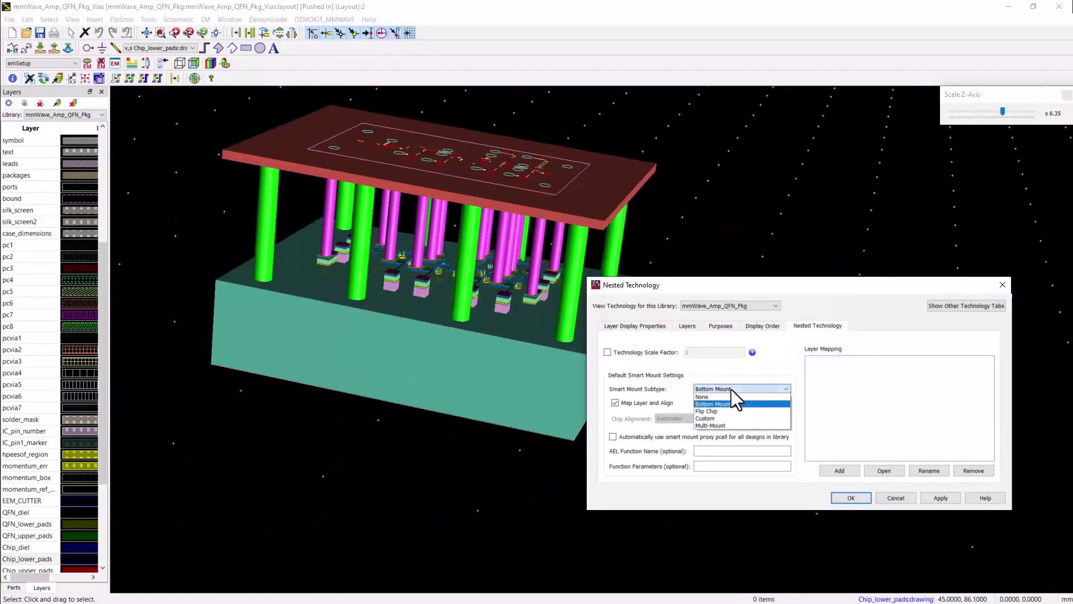
left_click(731, 389)
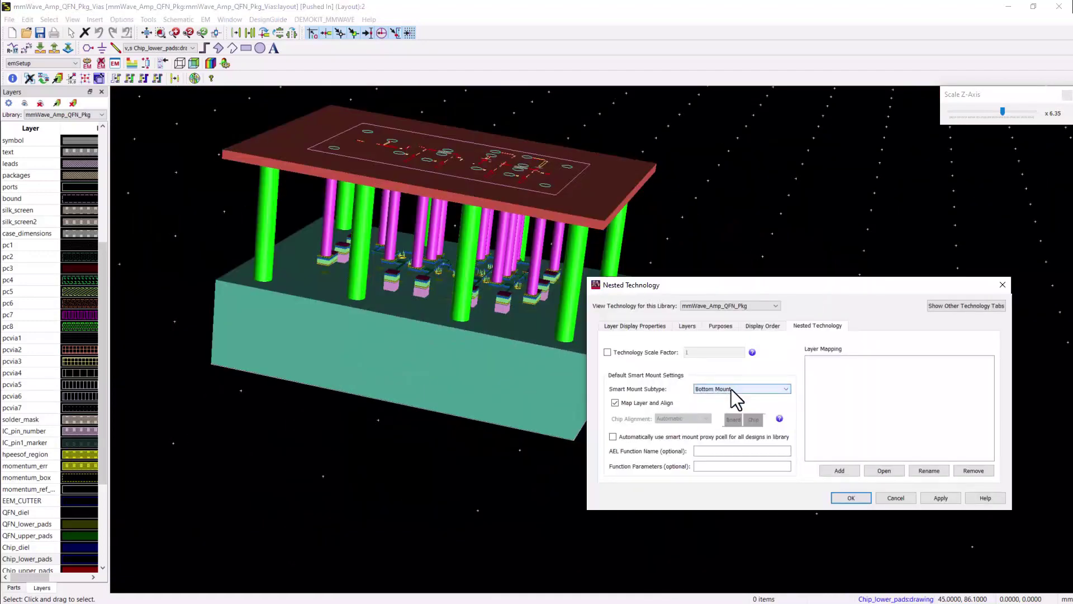
left_click(900, 498)
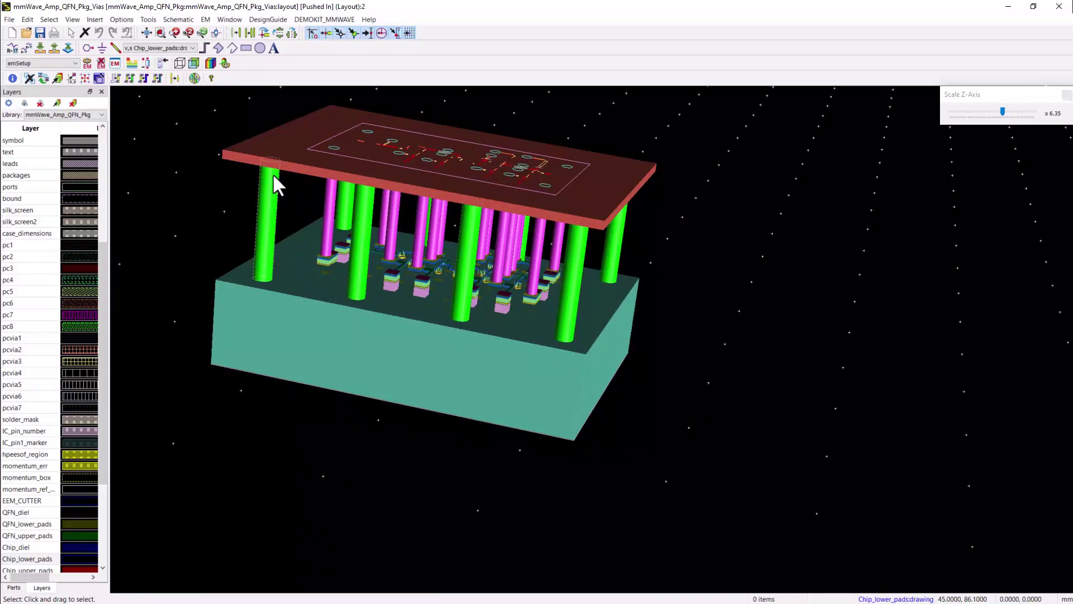
Step: View the chip's Mount Layout substrate layers, then return to the Integrated_Full_step4 board layout
right_click(425, 268)
mouse_move(472, 290)
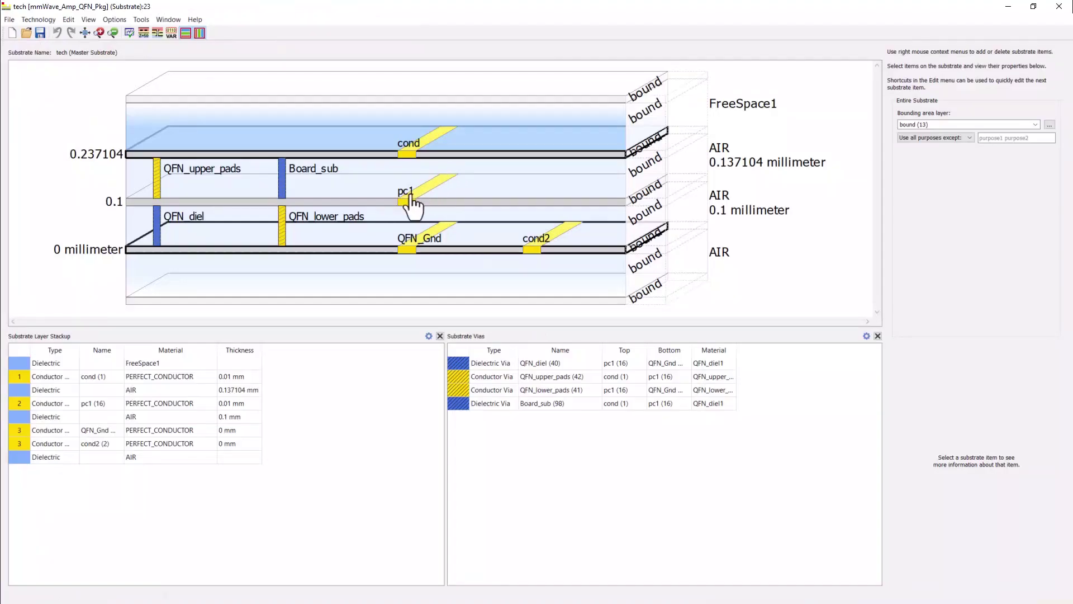
mouse_move(410, 196)
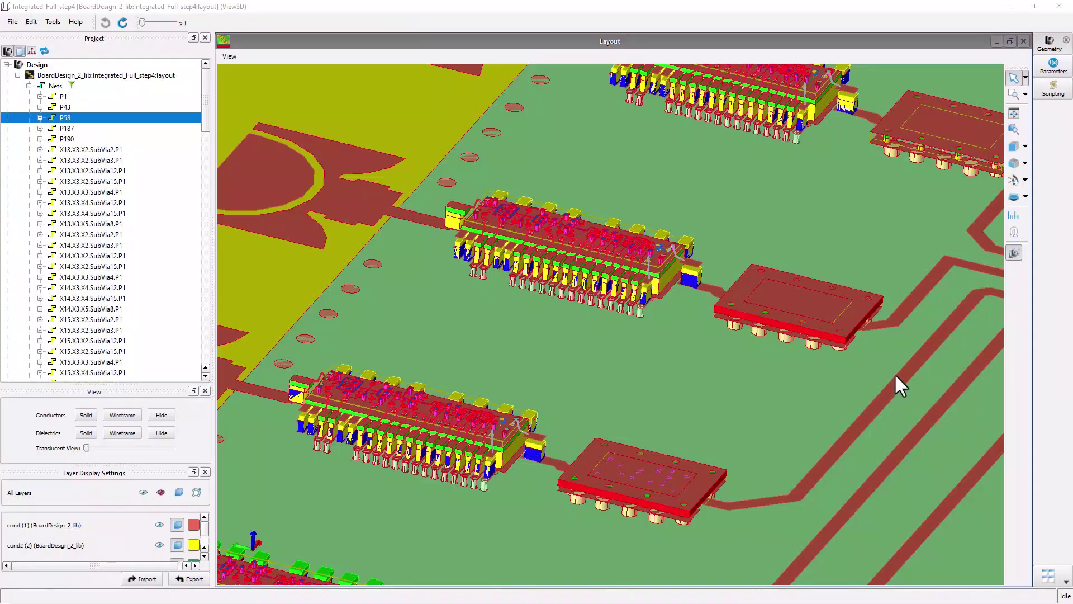
Step: Pan the 3D board to a package and raise the Z-scale to x4
mouse_move(896, 374)
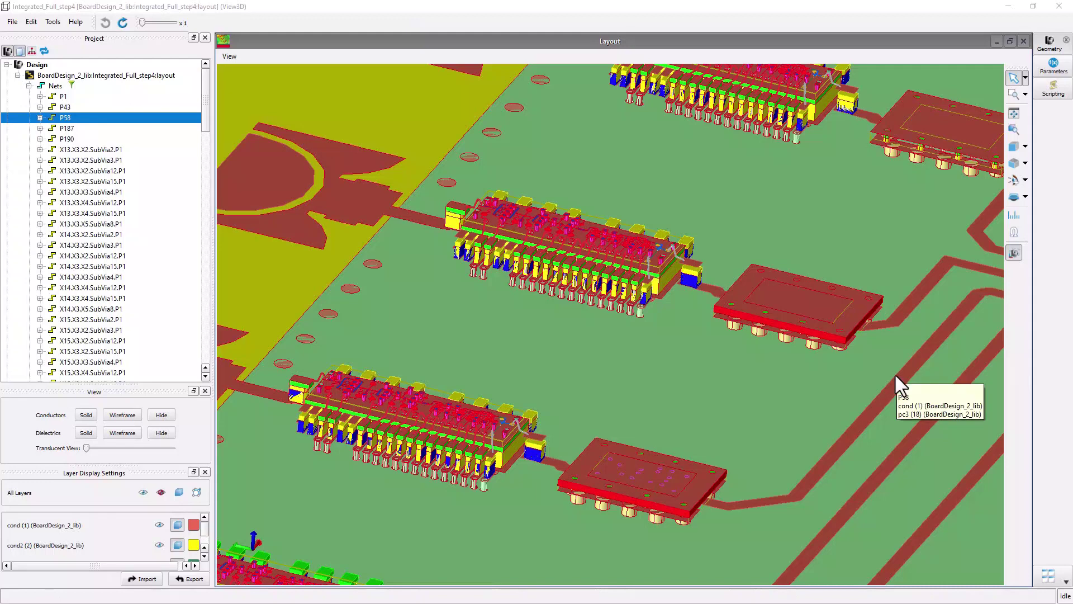
left_click_drag(910, 359, 709, 330)
scroll(759, 357, "up", 2)
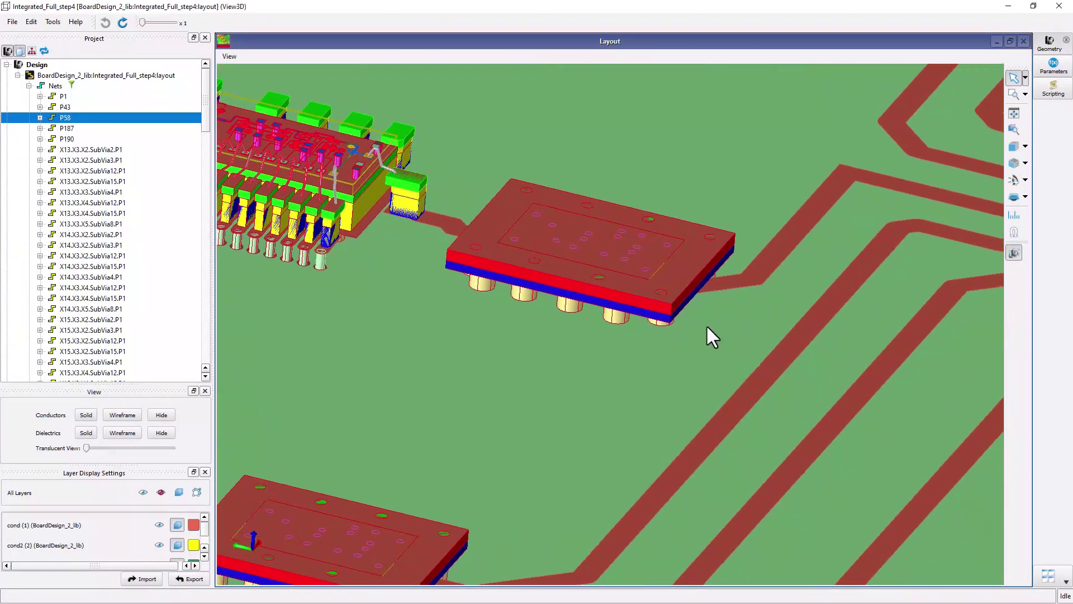
left_click(157, 22)
left_click(157, 23)
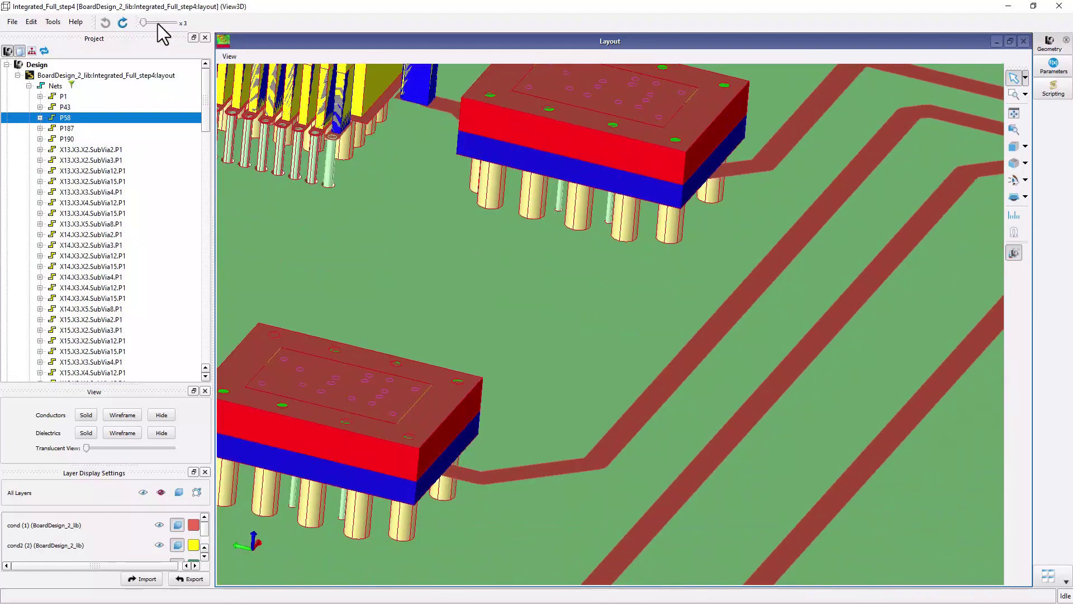
left_click(158, 23)
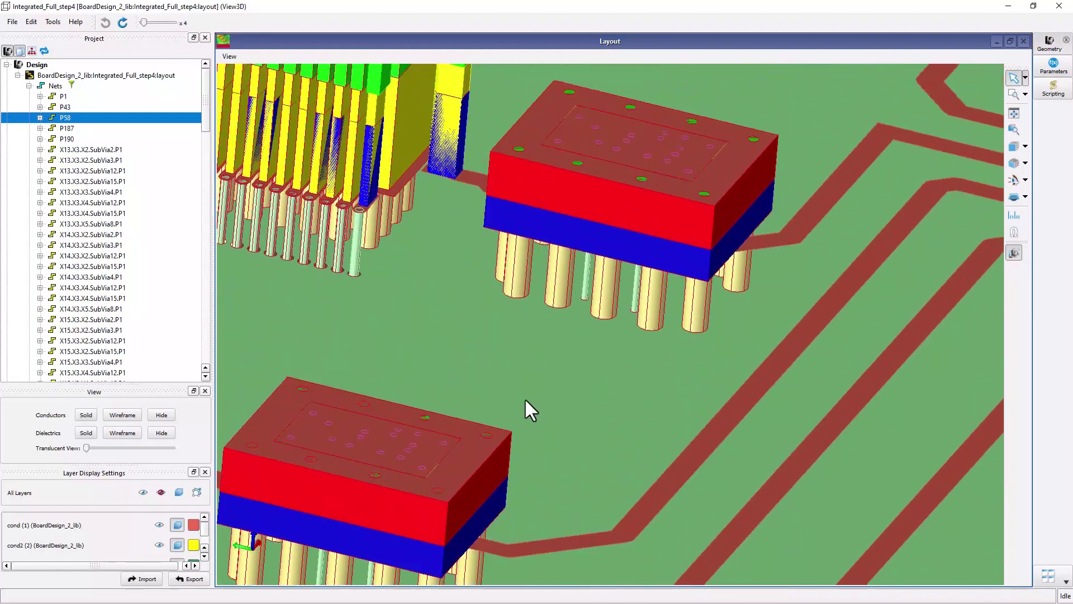
Step: Centre and tilt onto the QFN package, hide net P58, then undo it
left_click_drag(524, 397, 489, 453)
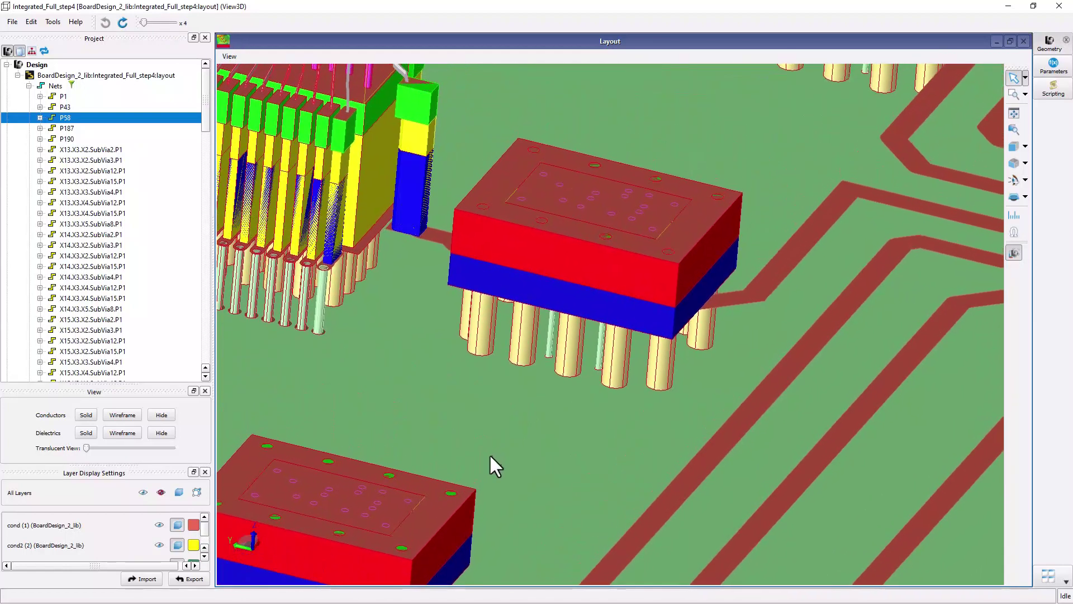
left_click_drag(711, 350, 724, 394)
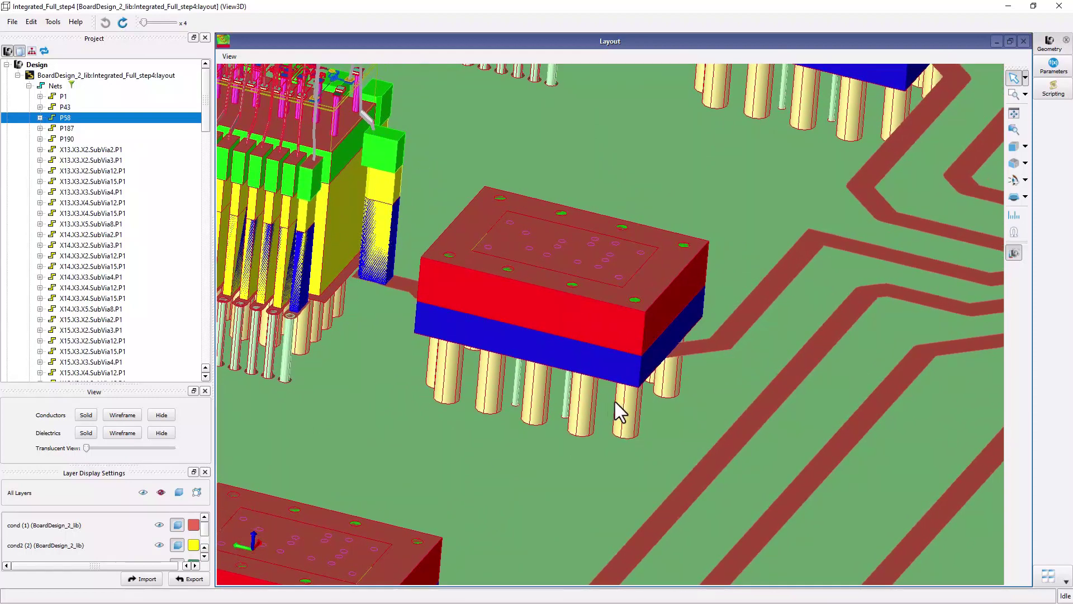
right_click(486, 291)
left_click(523, 311)
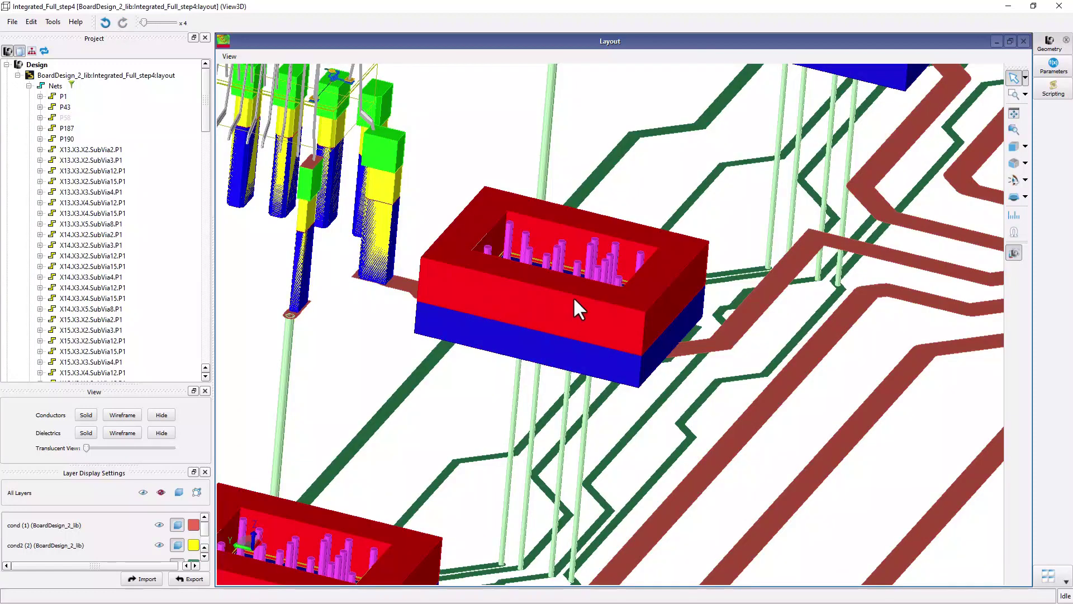
left_click_drag(567, 291, 541, 300)
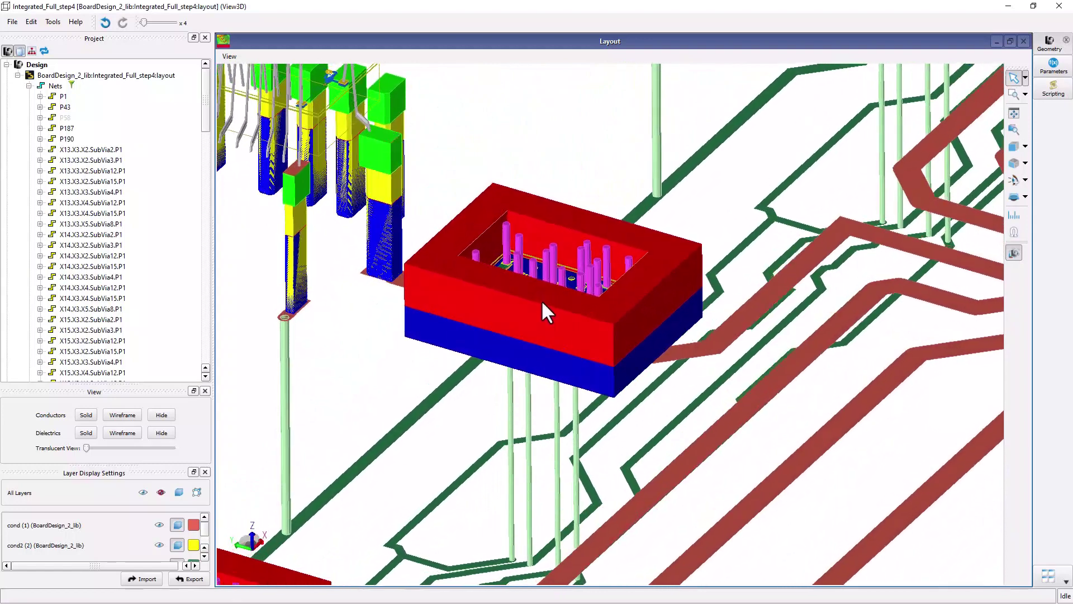
left_click(105, 22)
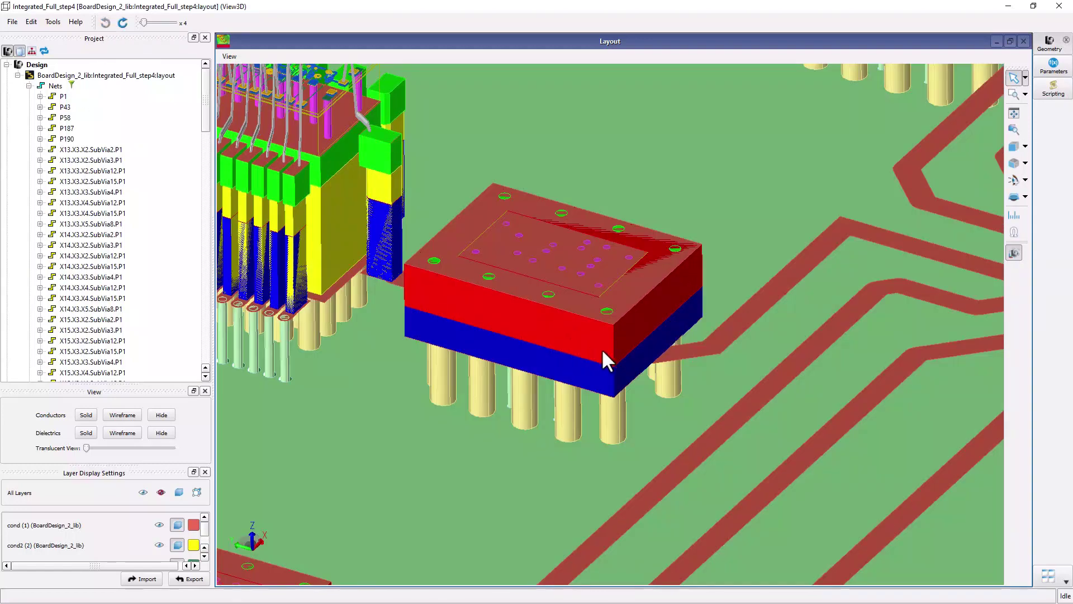
Step: Set the red Board_sub block invisible and zoom in on the package's vias and chip
left_click(619, 358)
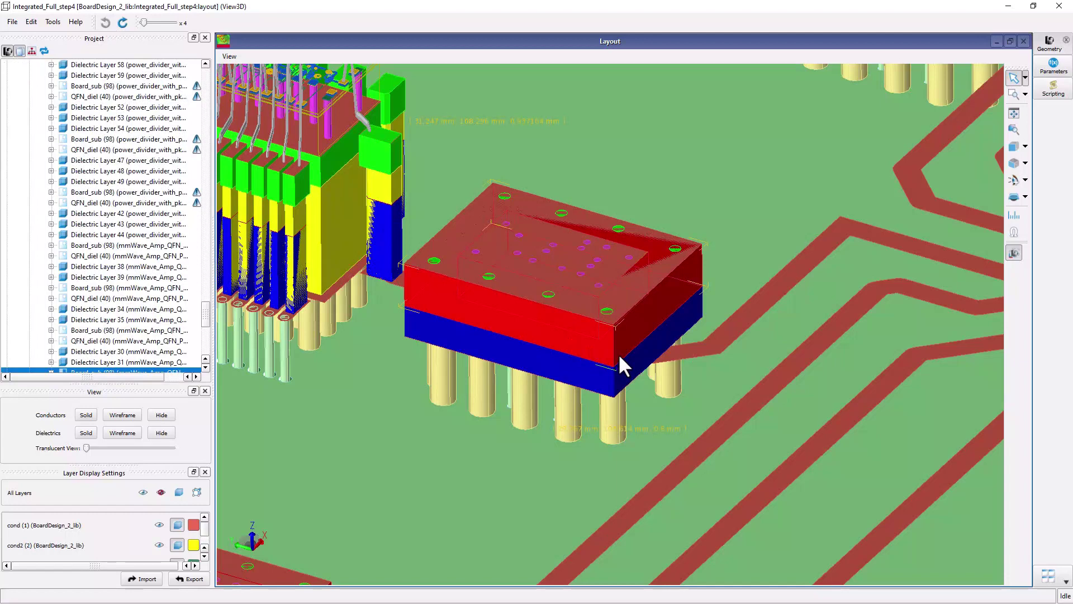
right_click(619, 357)
left_click(658, 372)
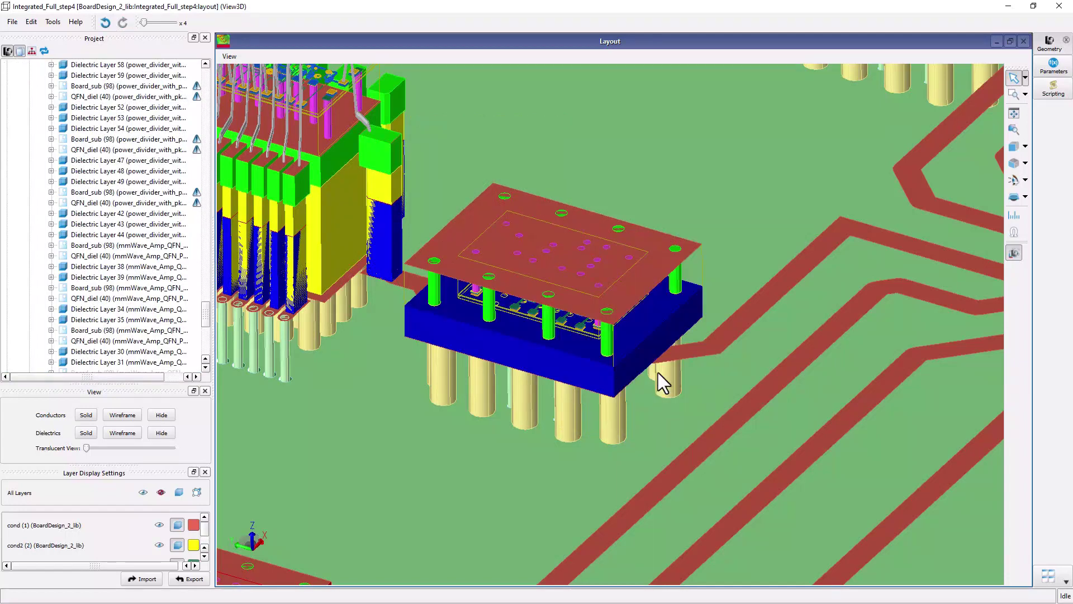
scroll(467, 348, "up", 5)
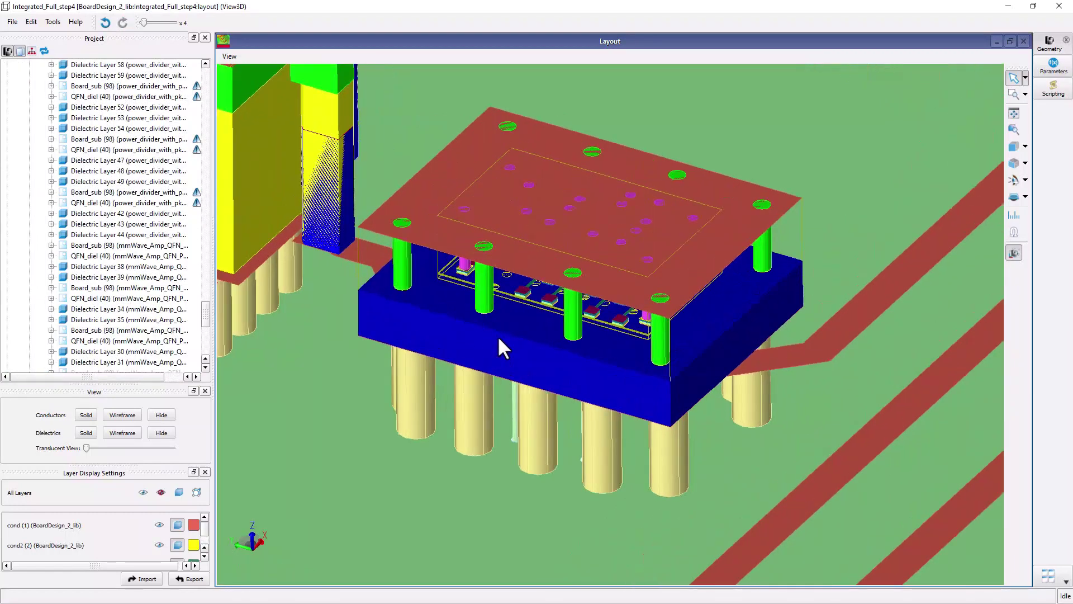
scroll(570, 335, "up", 5)
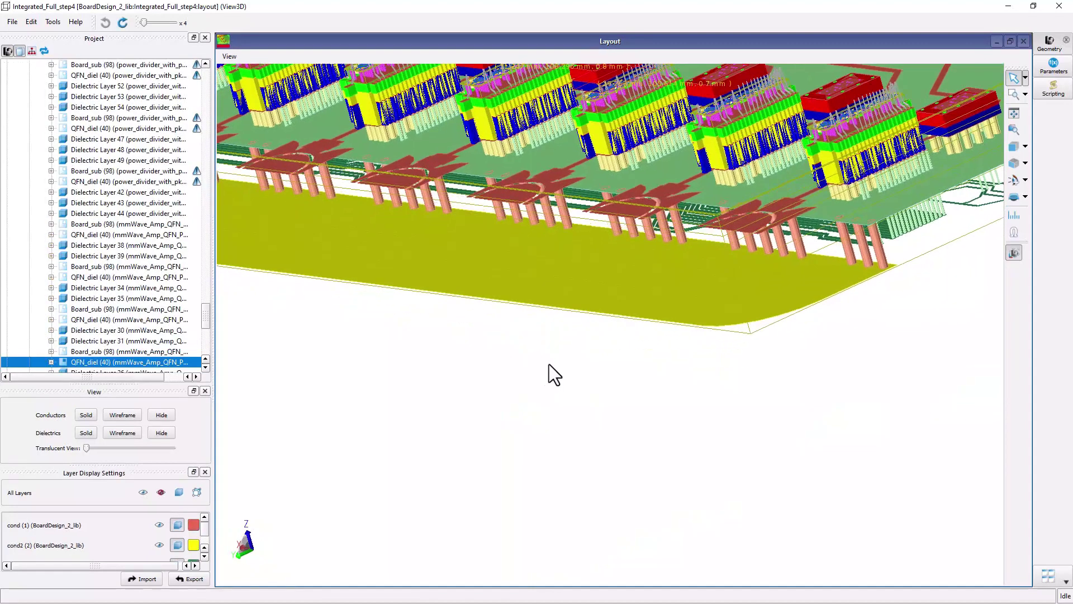
Step: Zoom in on the board-edge vias and antenna feeds and orbit for another angle
scroll(565, 262, "up", 3)
scroll(615, 274, "up", 4)
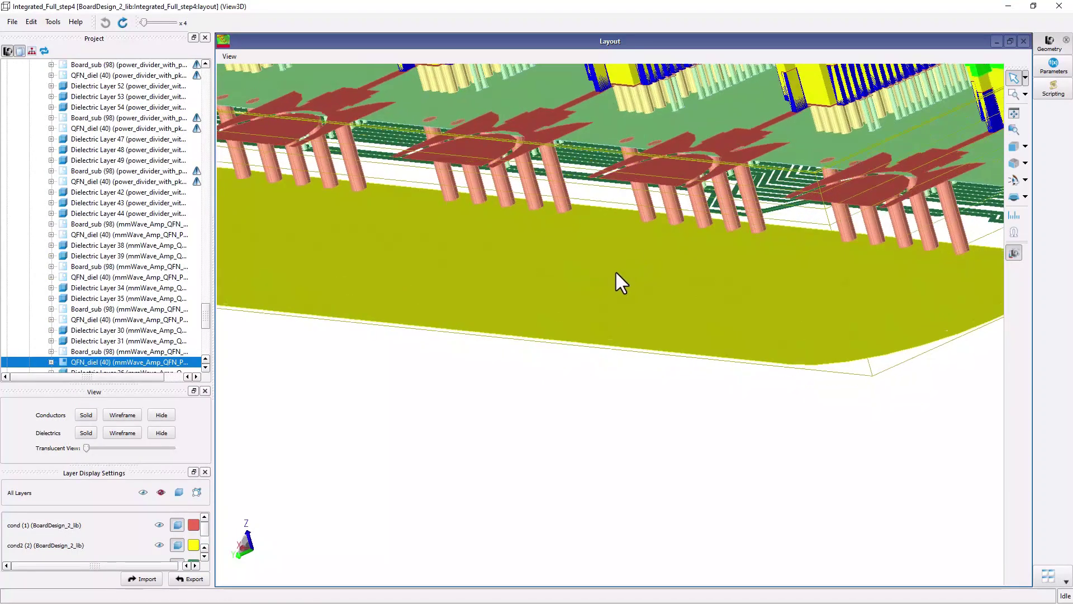
left_click_drag(614, 262, 549, 282)
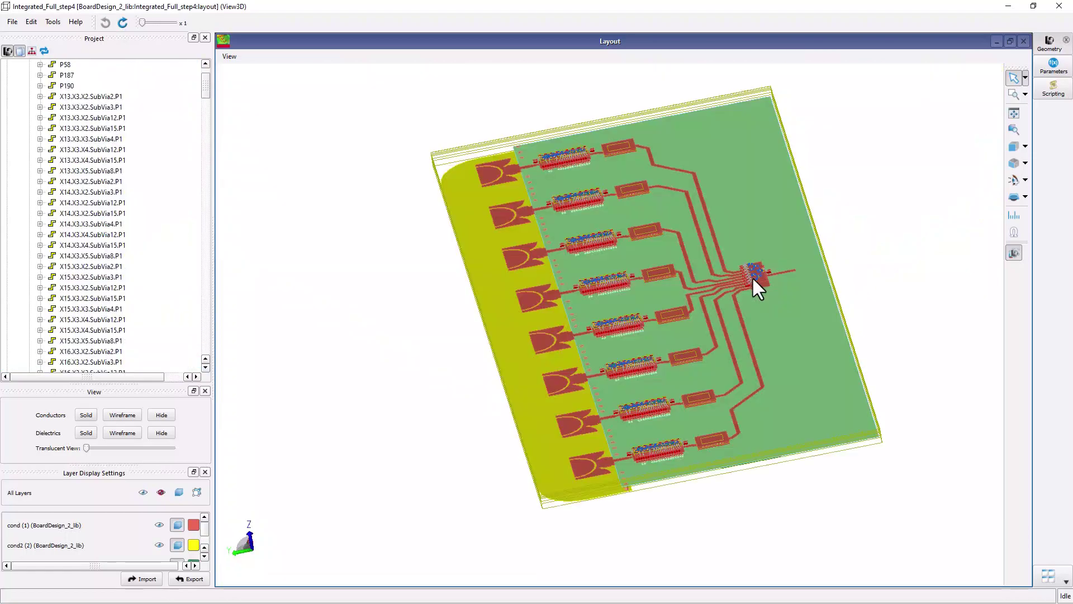
Step: Zoom and rotate around the divider chip, then fit the whole eight-channel board in view
scroll(754, 276, "up", 6)
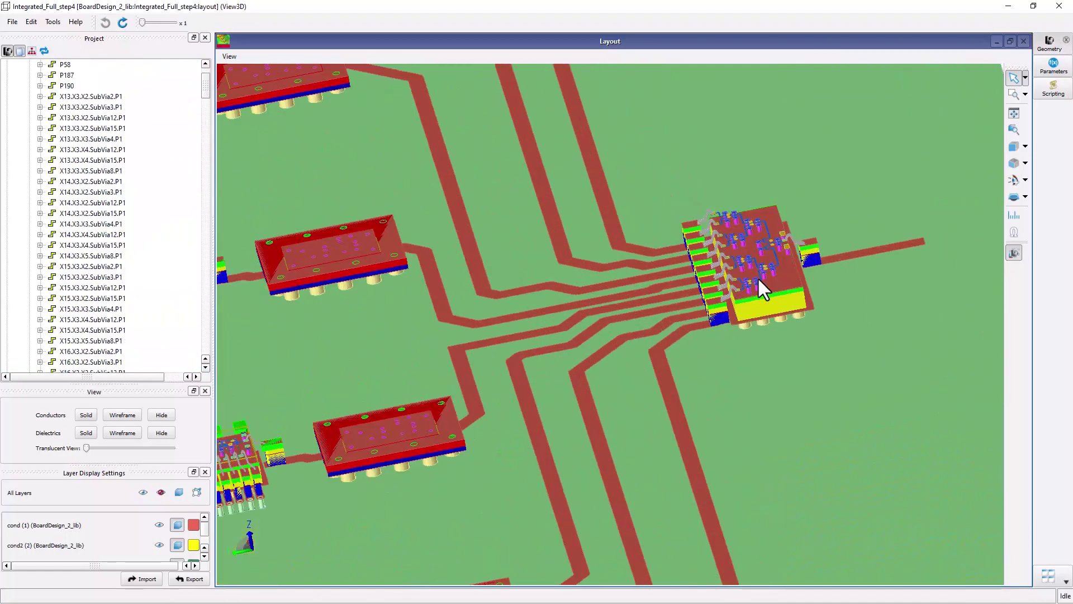
left_click_drag(855, 427, 844, 457)
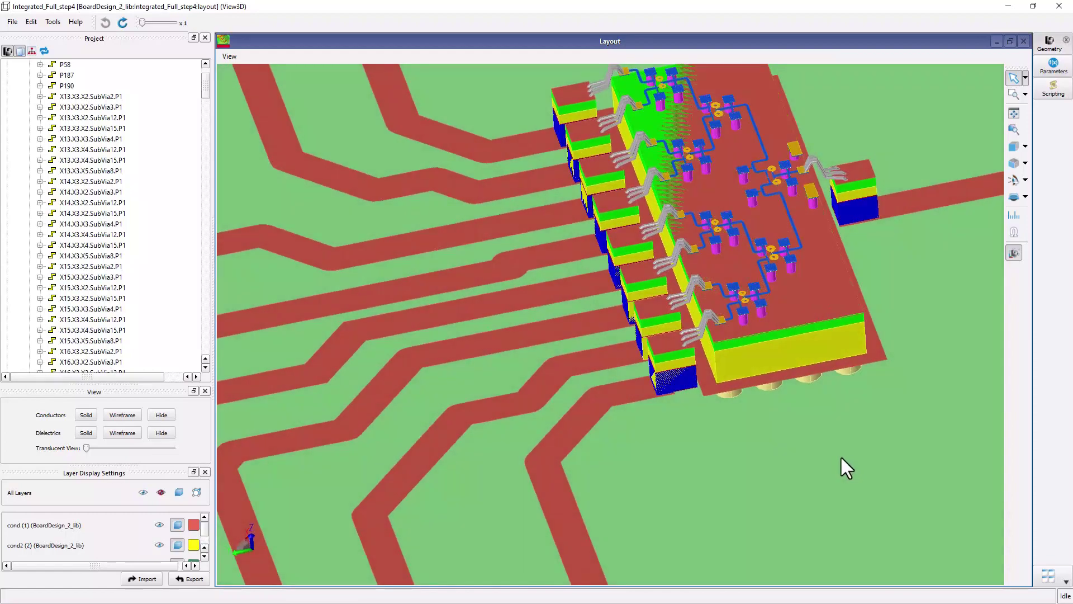
left_click(1013, 118)
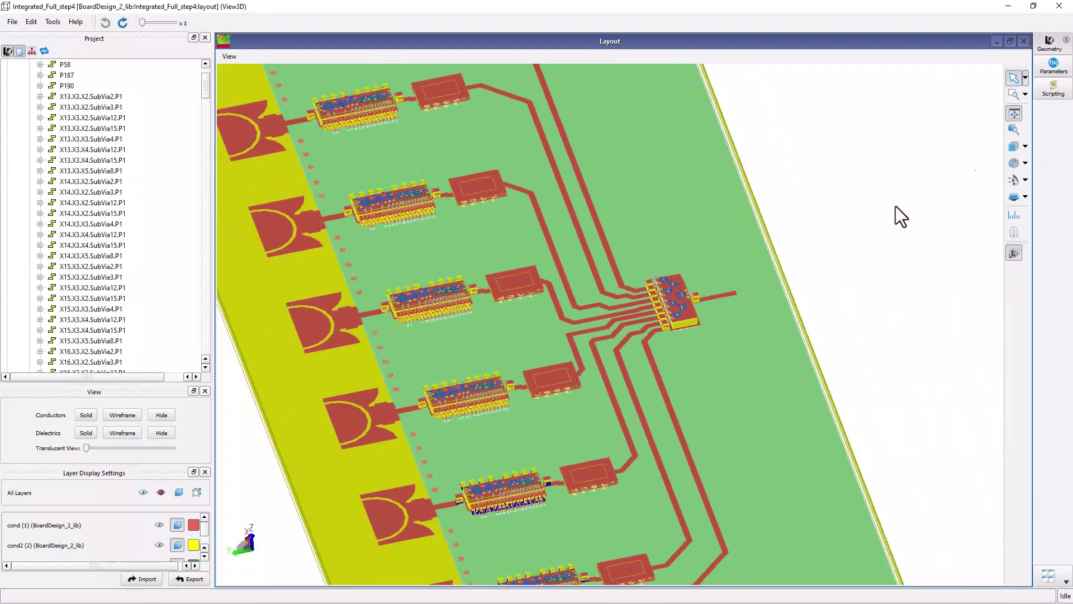